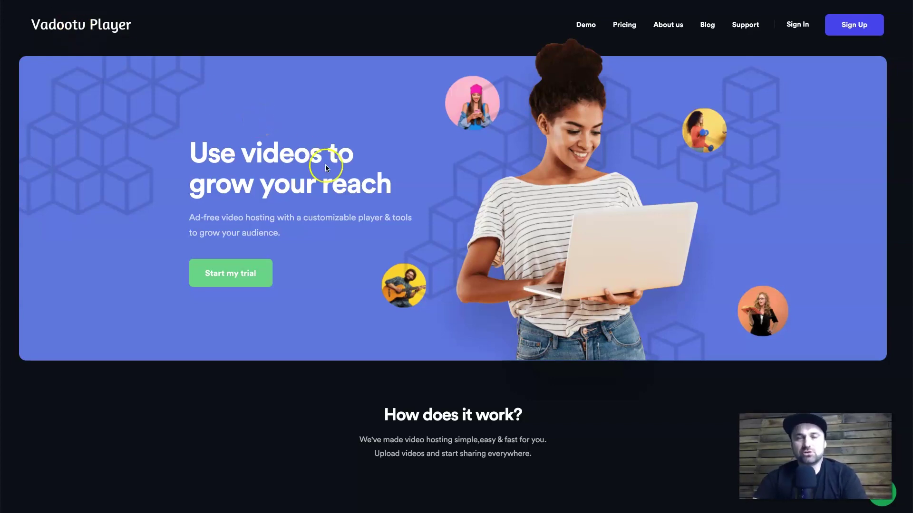
Scroll past Video Management, Video Sharing and Analytics & Marketing to the Tech Partners & Investors footer.
scroll(361, 212, down, 15)
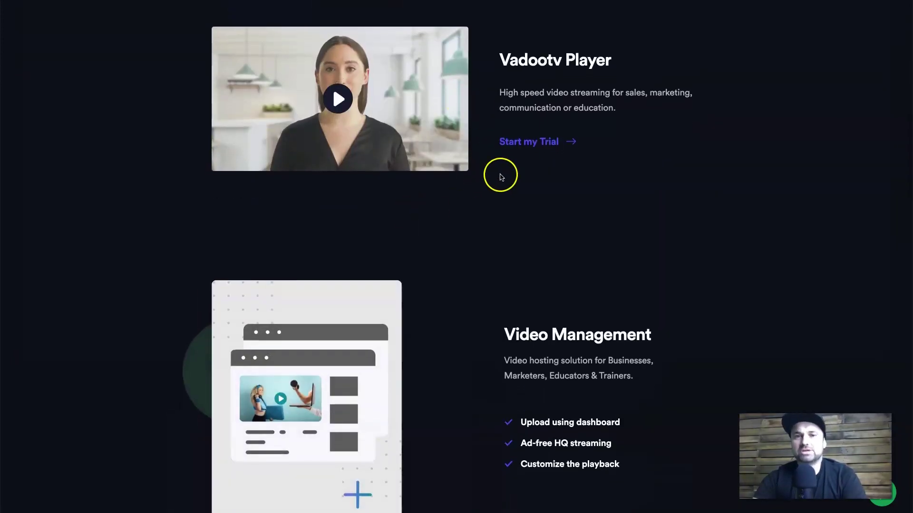
scroll(500, 176, down, 4)
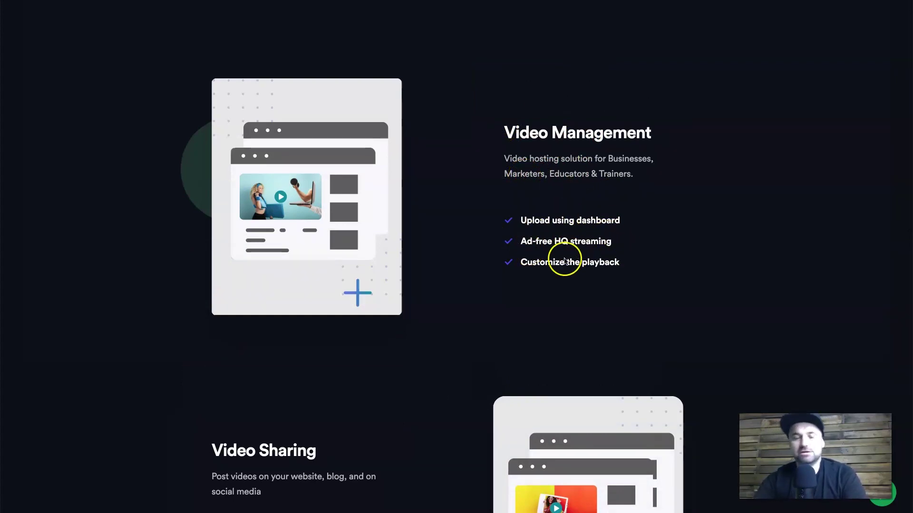
scroll(563, 262, down, 2)
scroll(523, 126, down, 3)
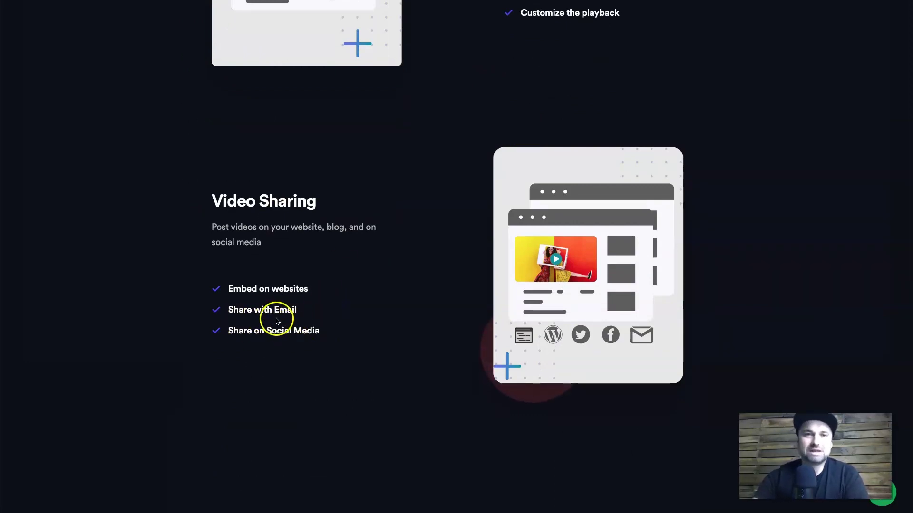
scroll(443, 362, down, 6)
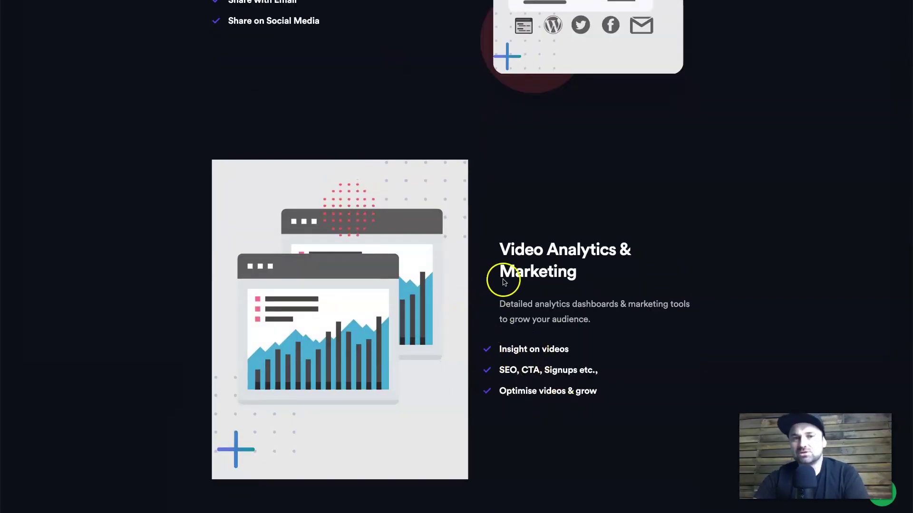
scroll(554, 302, down, 1)
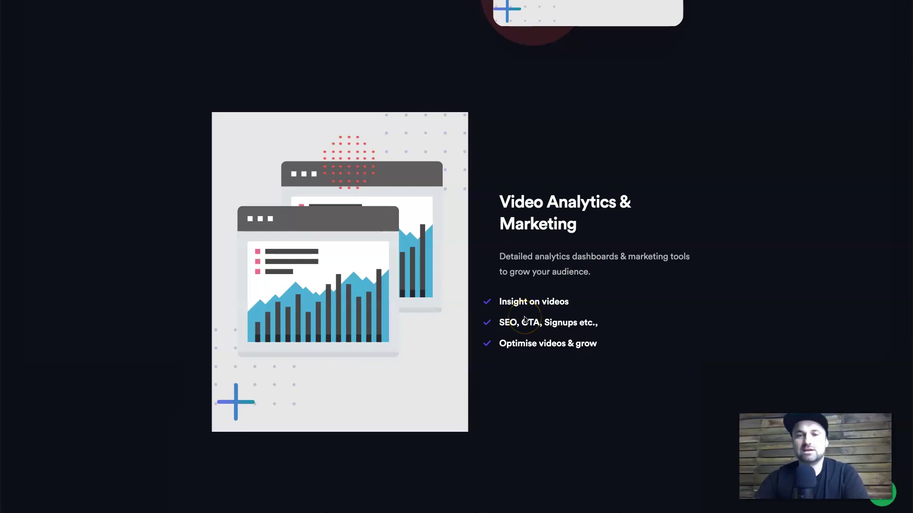
scroll(401, 260, down, 15)
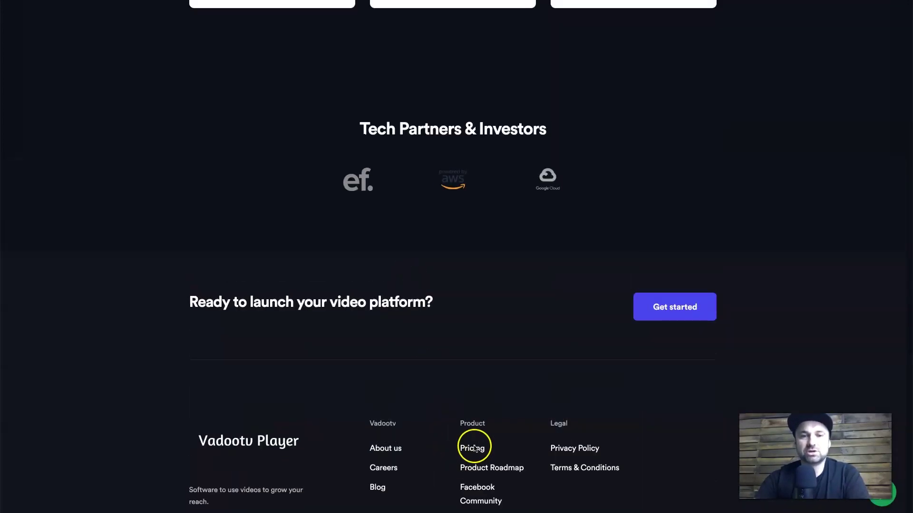
Open the Pricing & Plans page and highlight the Free plan's 10 Free Videos limit.
click(473, 449)
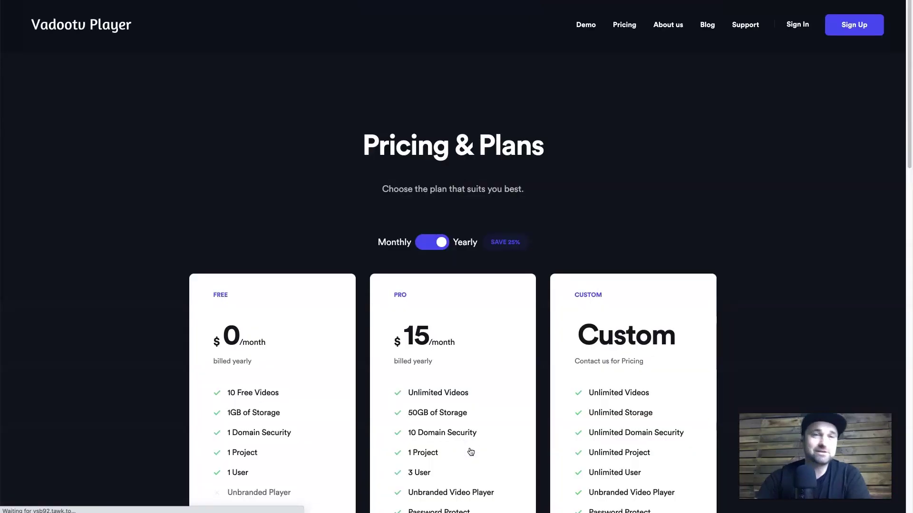
scroll(470, 452, down, 3)
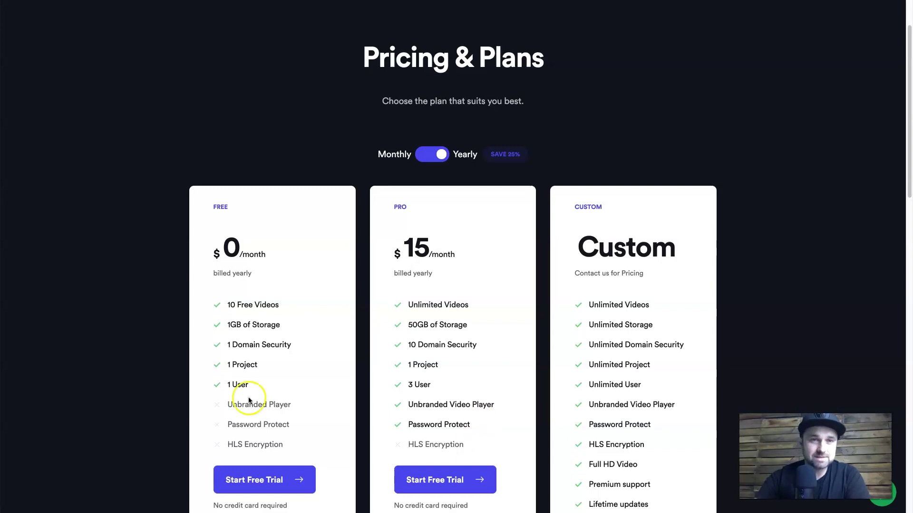
scroll(285, 465, down, 1)
drag(228, 276, 281, 278)
click(283, 275)
Highlight Unbranded Player, Password Protect and HLS Encryption in the Free, Pro and Custom plans.
click(227, 376)
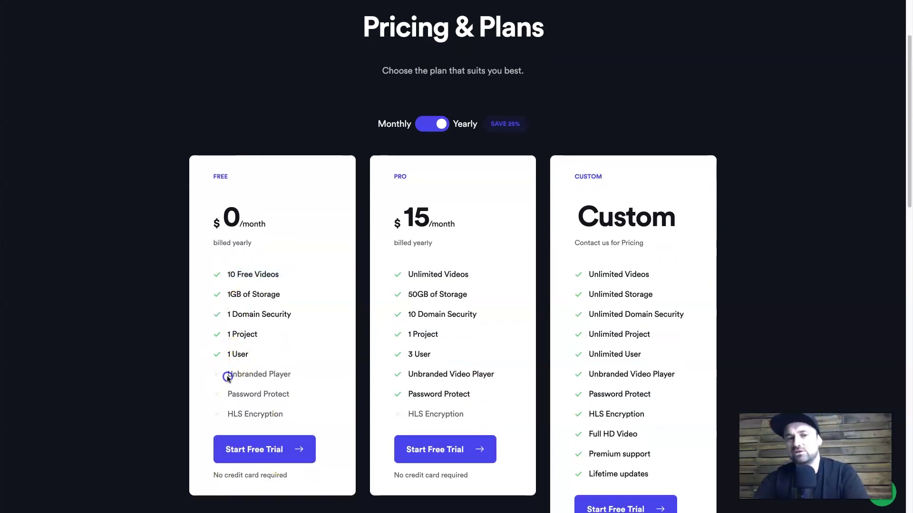
drag(227, 377, 292, 377)
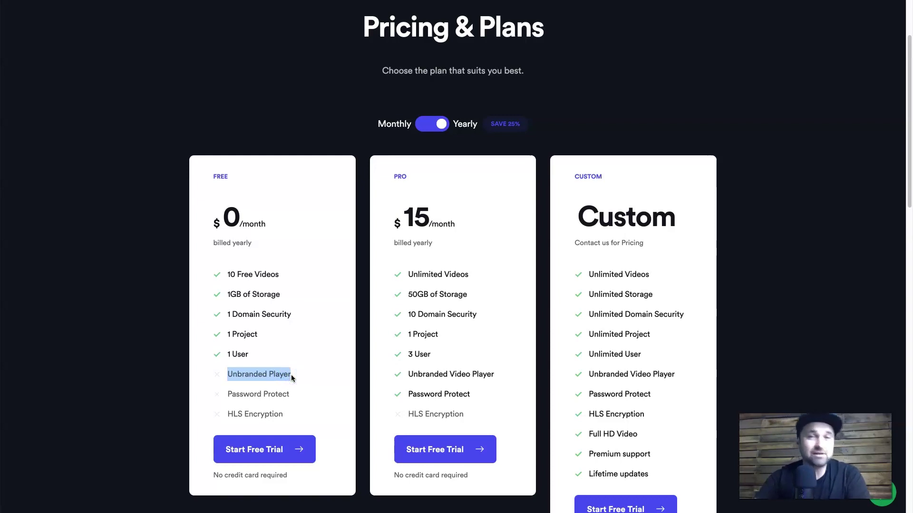
click(477, 254)
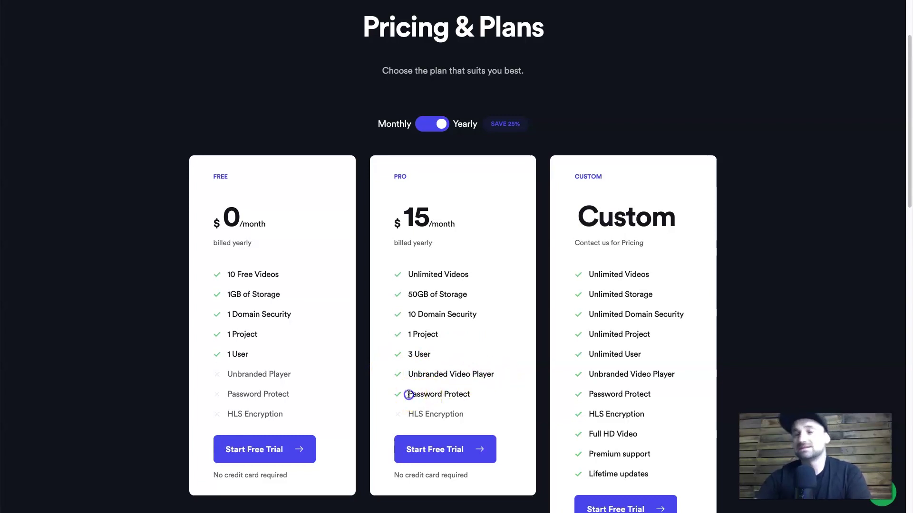
drag(408, 395, 477, 395)
click(477, 396)
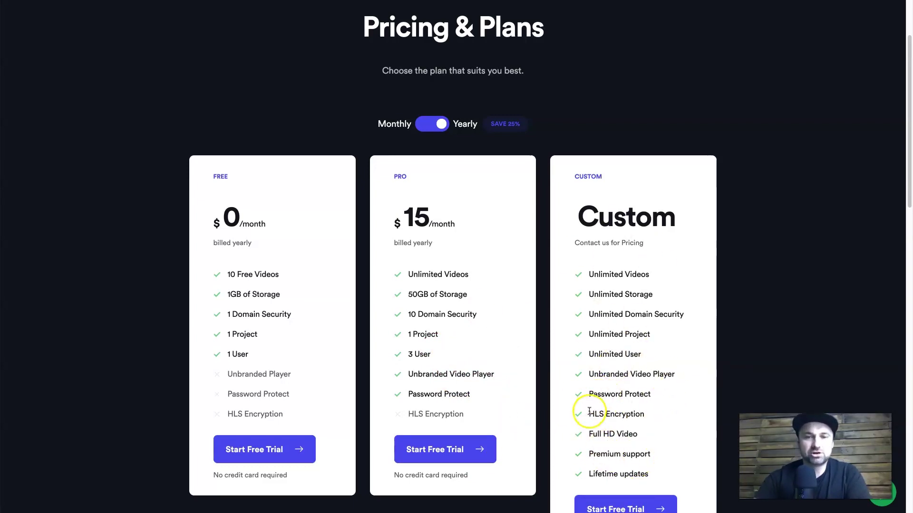
drag(590, 412, 630, 411)
click(652, 415)
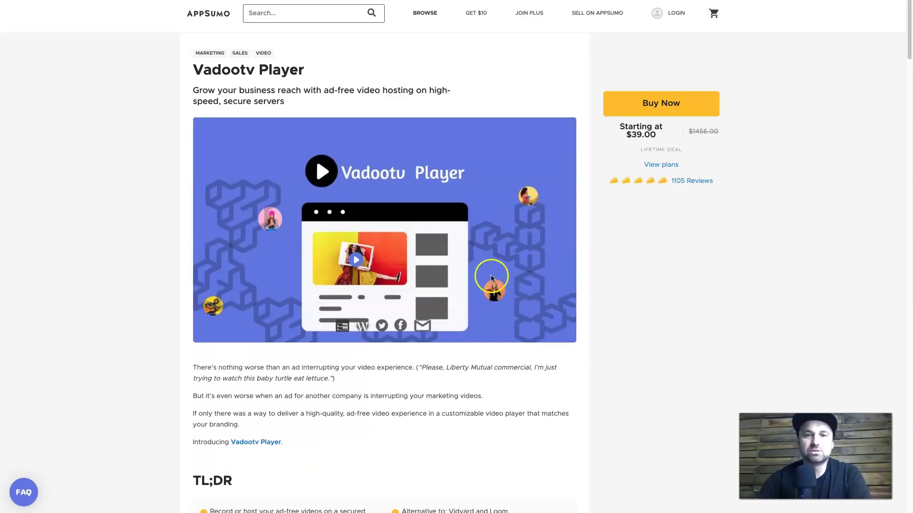
Scroll to the License Tier cards and highlight White-label and HLS encryption in Tier 3.
scroll(491, 275, down, 20)
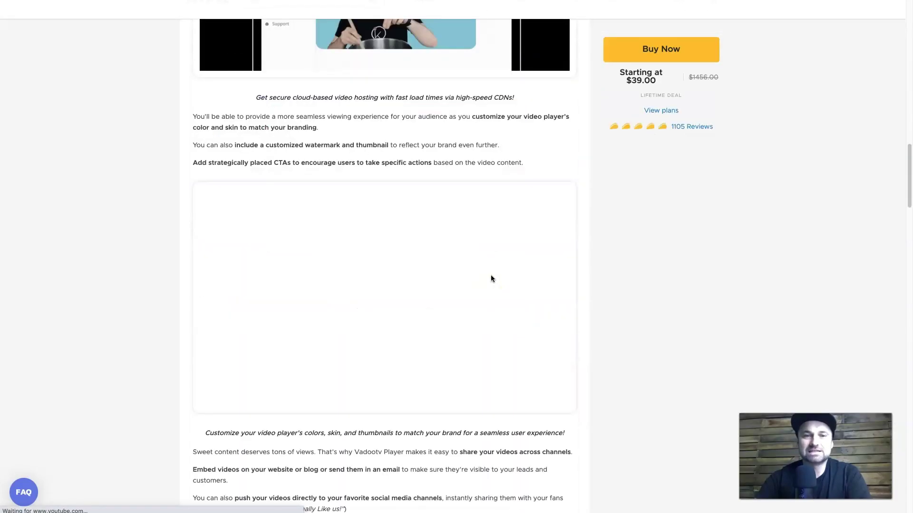
scroll(490, 276, up, 8)
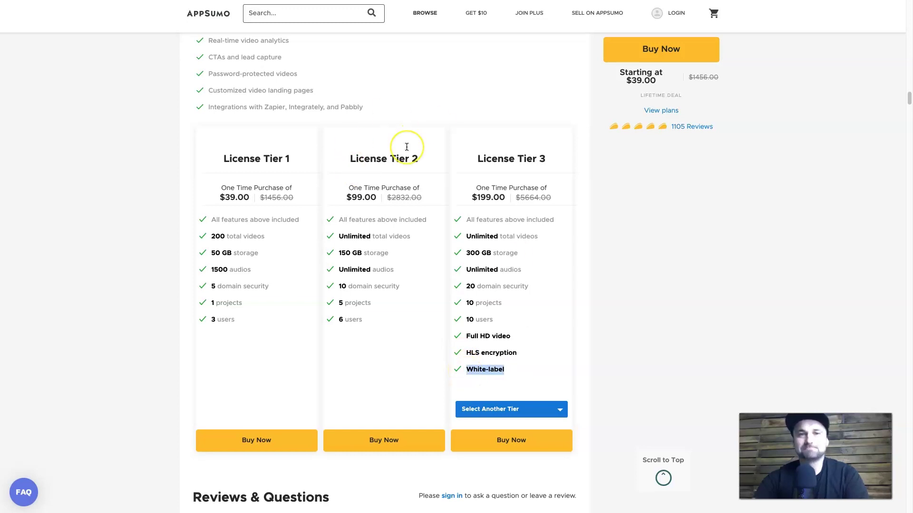
click(504, 286)
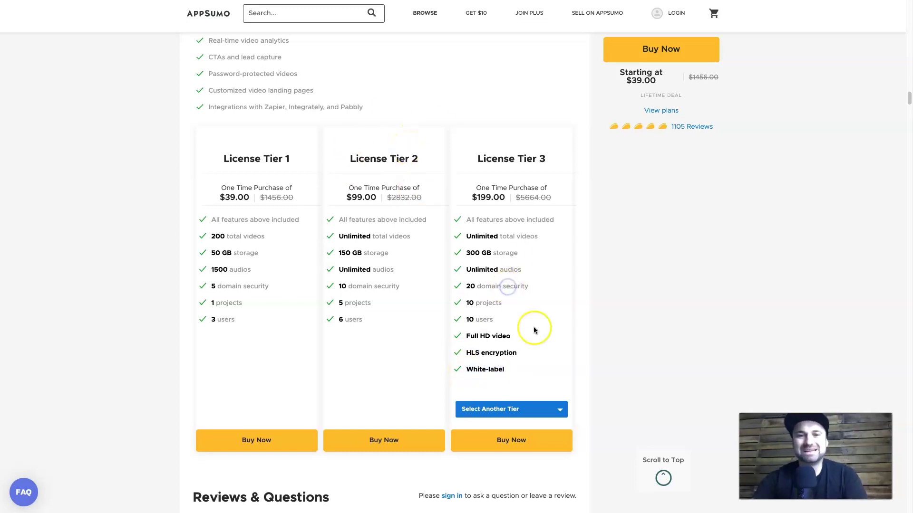
drag(465, 353, 542, 351)
click(543, 351)
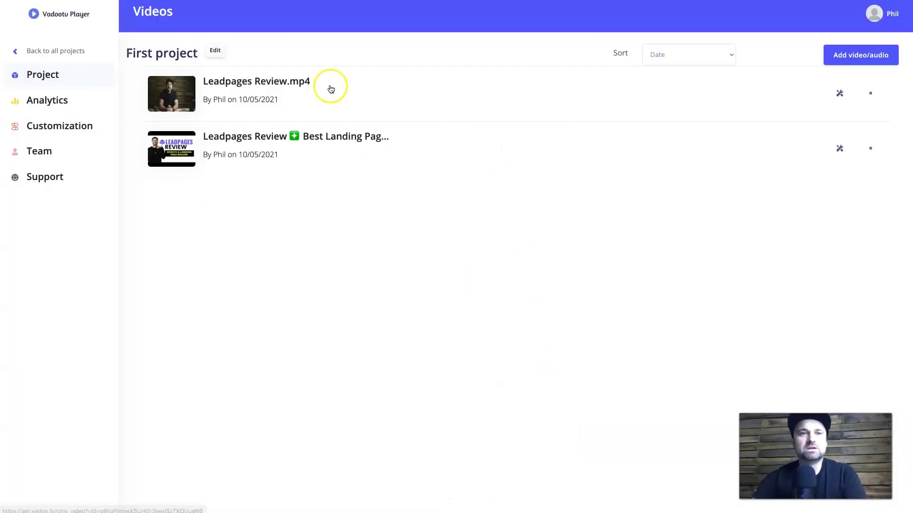
Return to all projects and open the Integrations page listing Zapier, Integrately and Pabbly Connect.
click(49, 45)
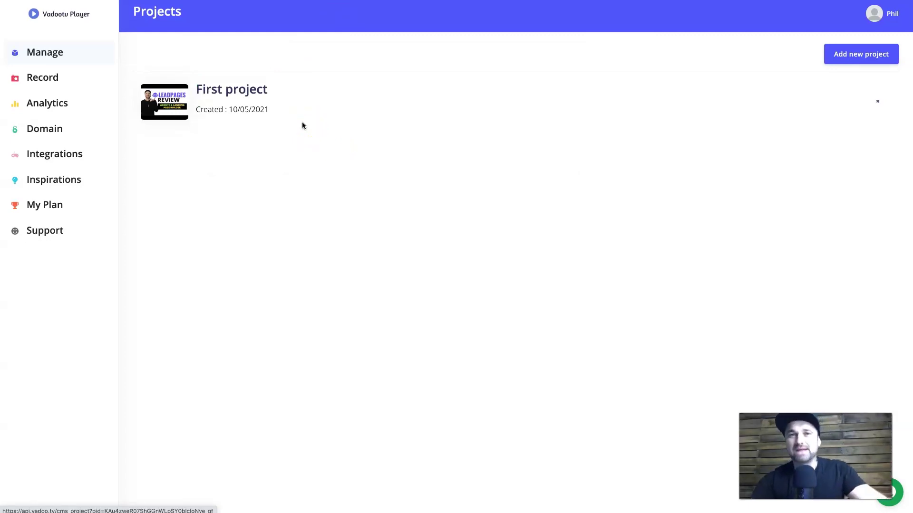
click(344, 183)
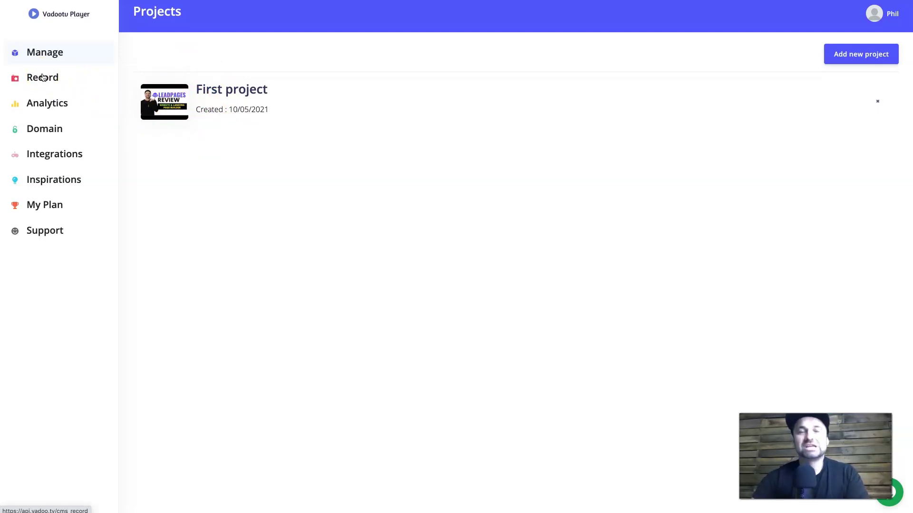
click(46, 103)
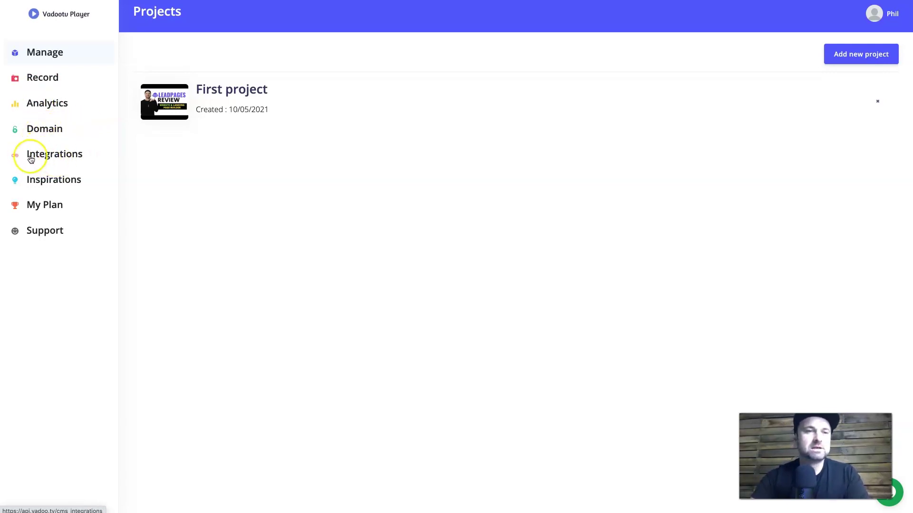
click(67, 160)
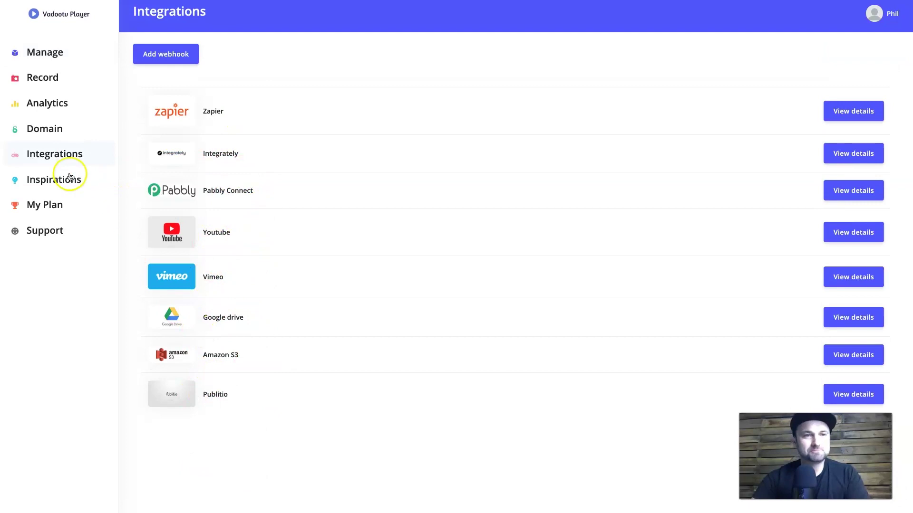
View the Inspirations example videos and My Plan limits, then return to the projects overview.
click(59, 185)
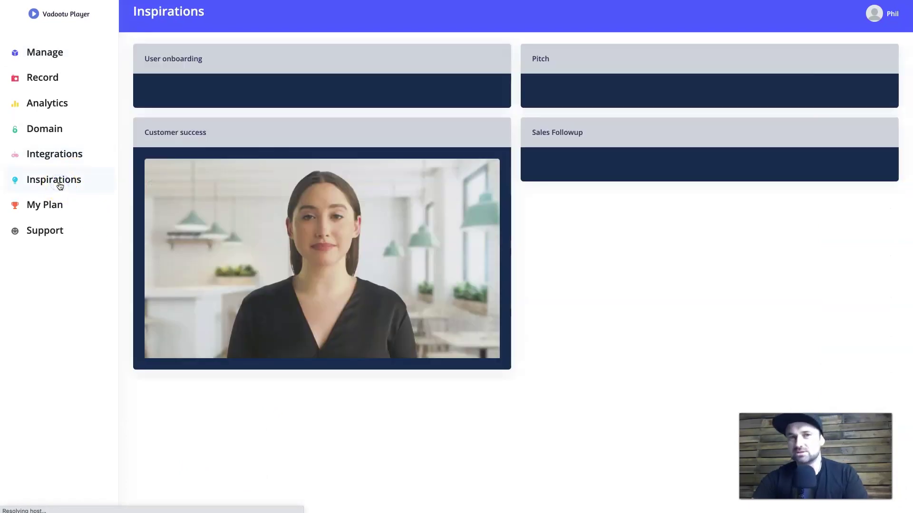
scroll(558, 265, down, 1)
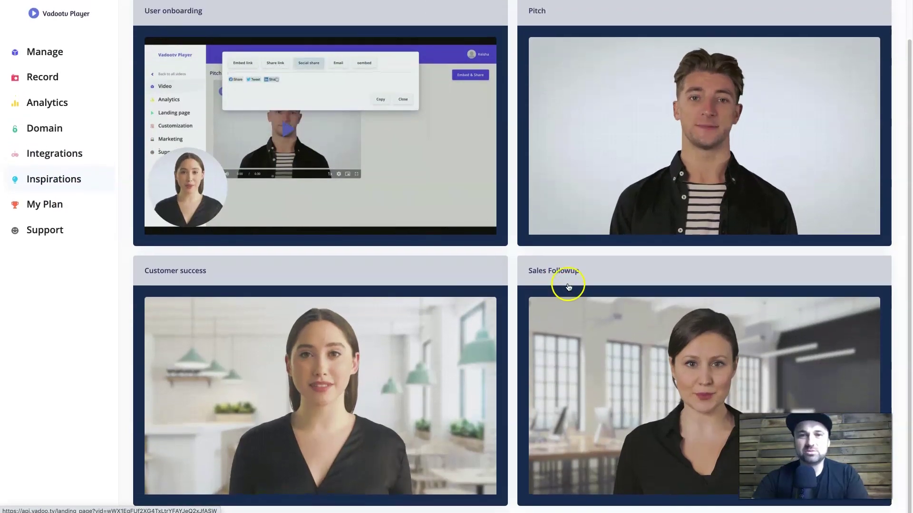
scroll(563, 277, up, 1)
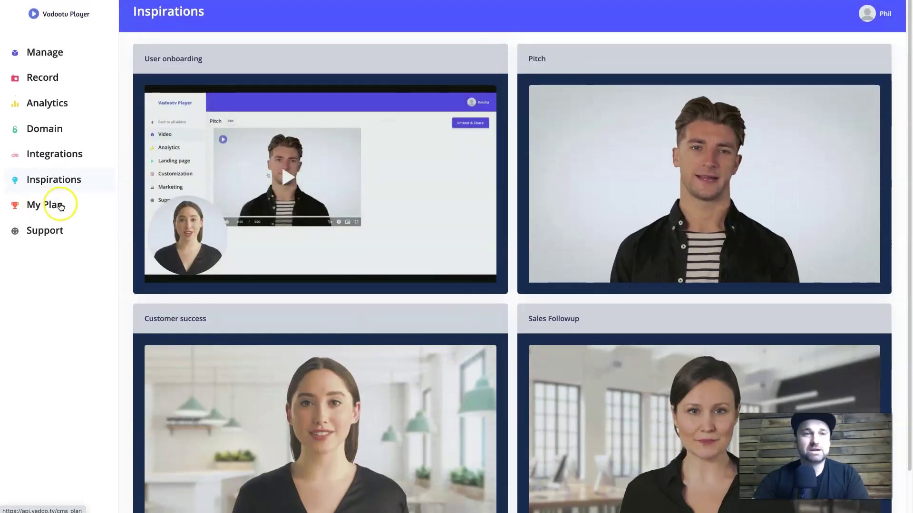
click(58, 204)
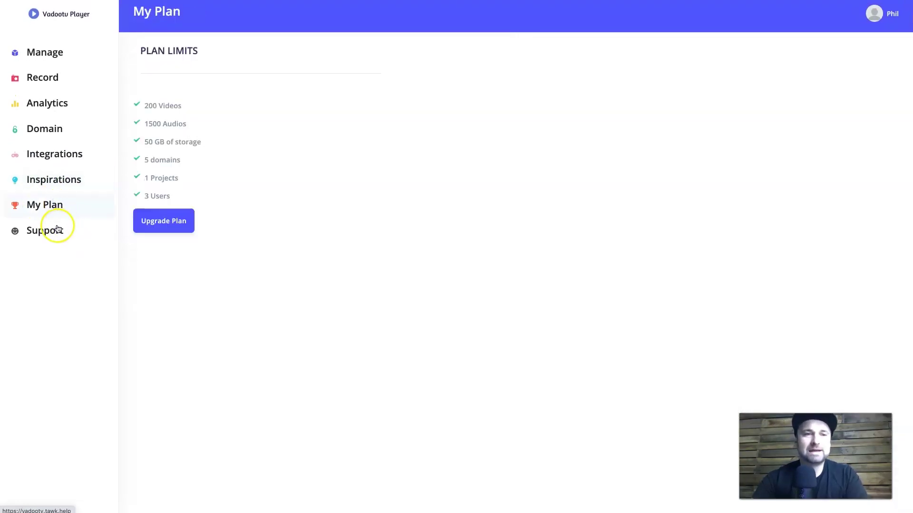
click(65, 57)
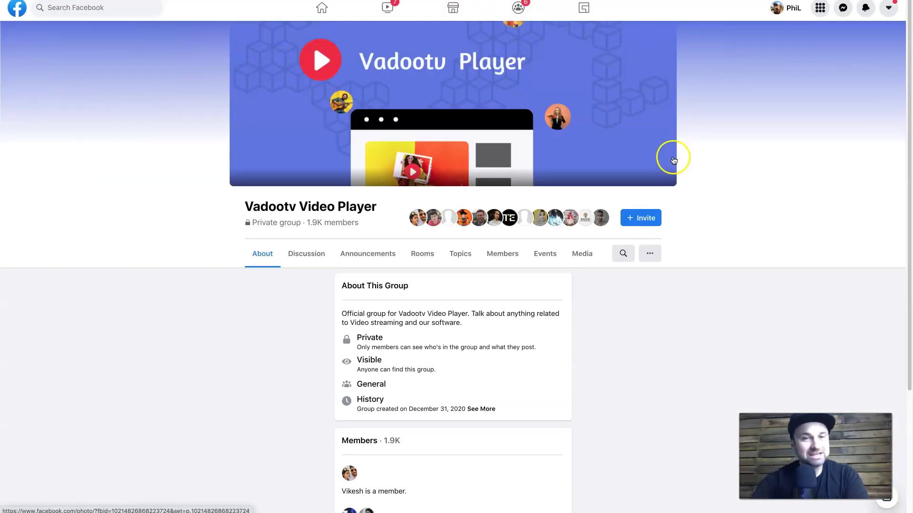
Highlight the group's +149 members in the last week and 309 posts in the last month.
scroll(574, 317, down, 3)
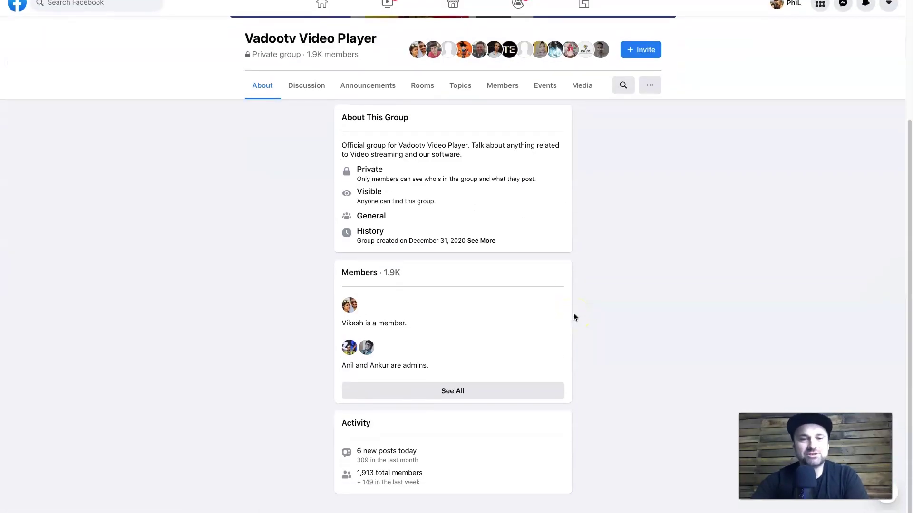
drag(357, 488, 430, 488)
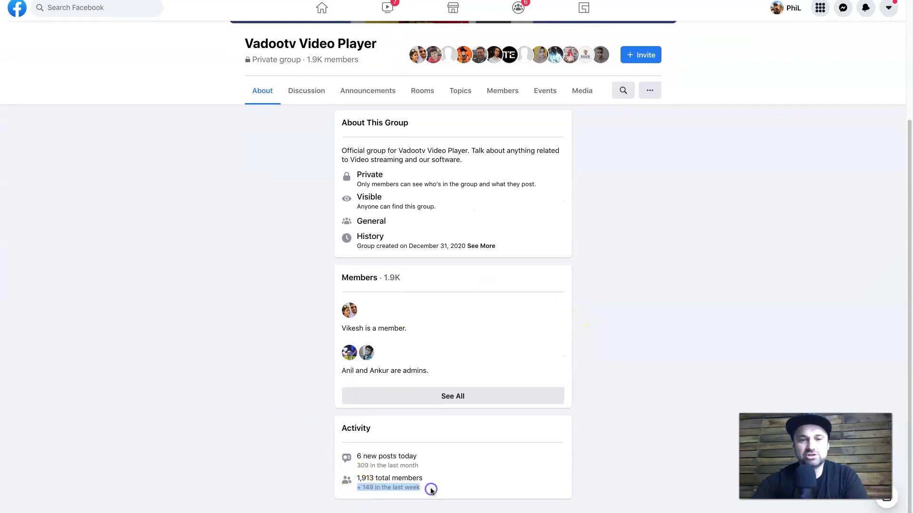
click(431, 489)
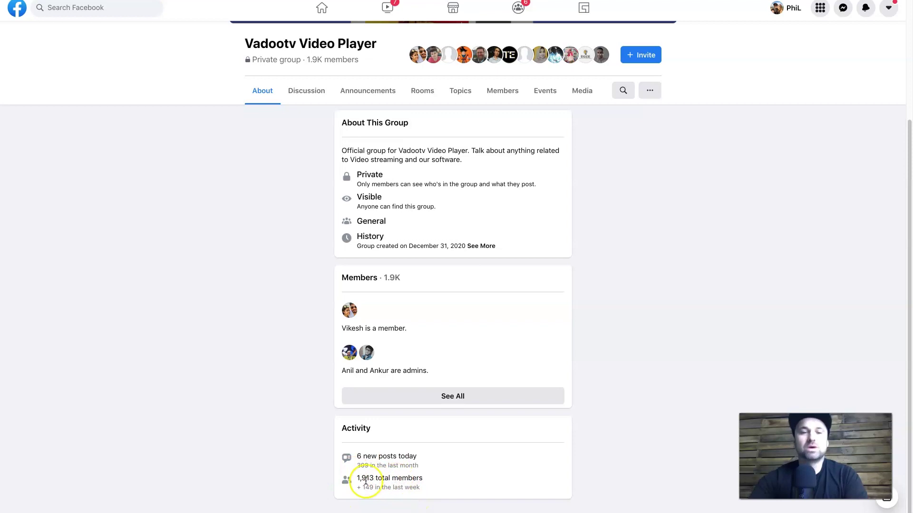
drag(356, 465, 427, 465)
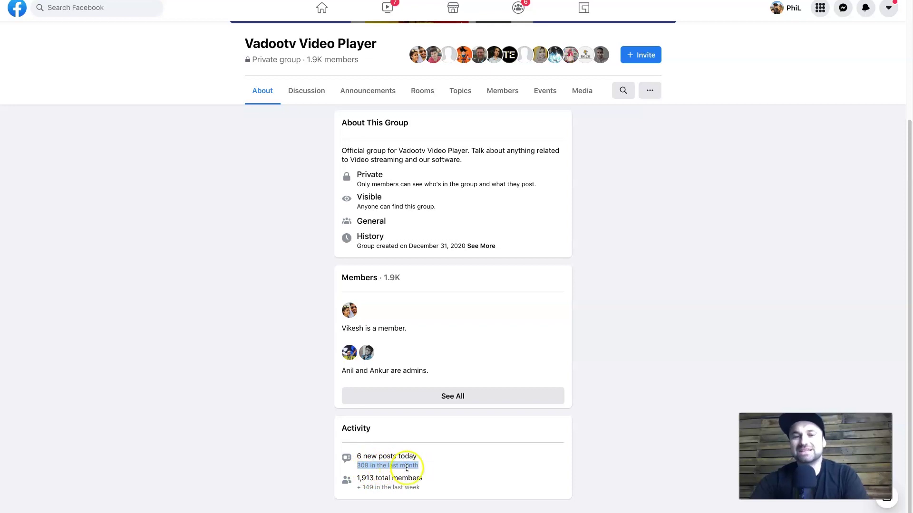
click(452, 459)
Scroll down through the group's Discussion feed and back up.
scroll(452, 459, up, 3)
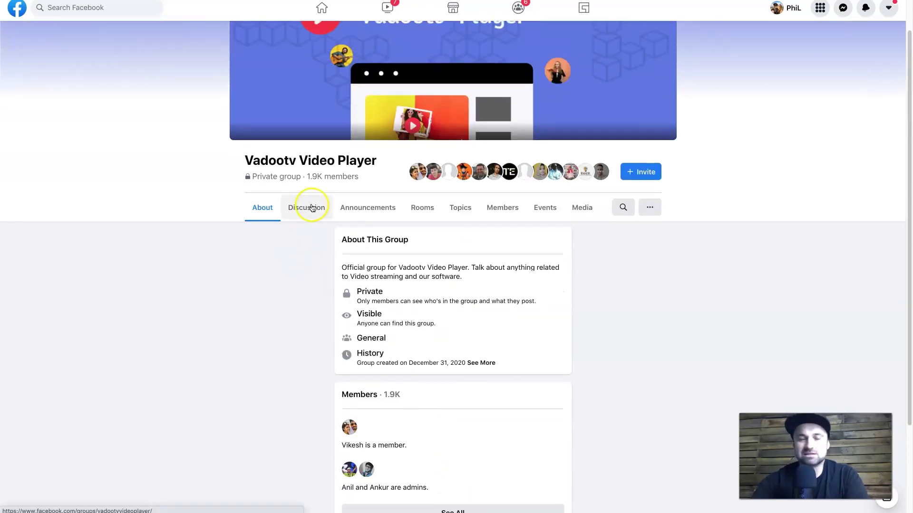
scroll(507, 299, down, 4)
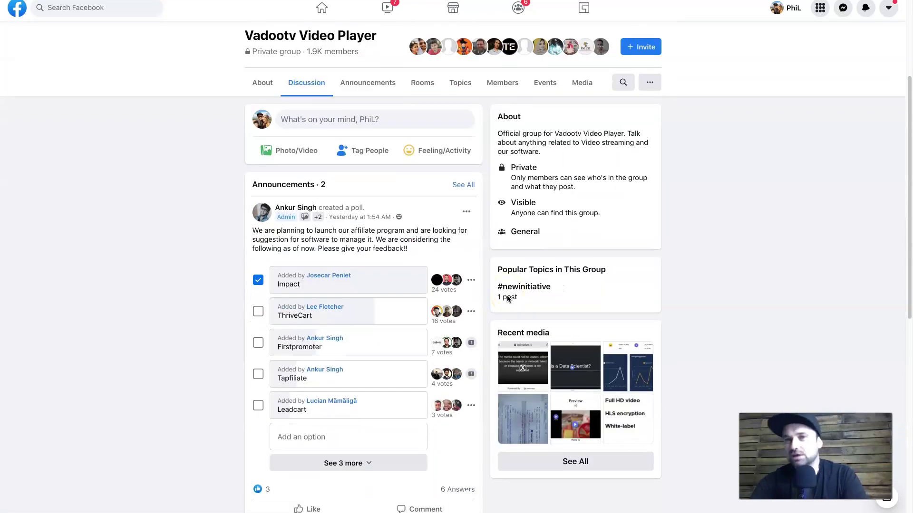
scroll(507, 298, down, 5)
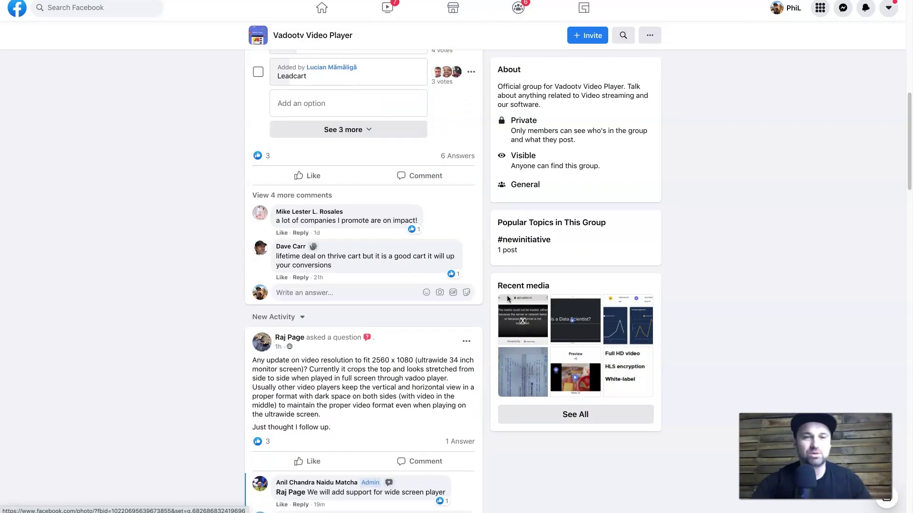
scroll(508, 298, down, 15)
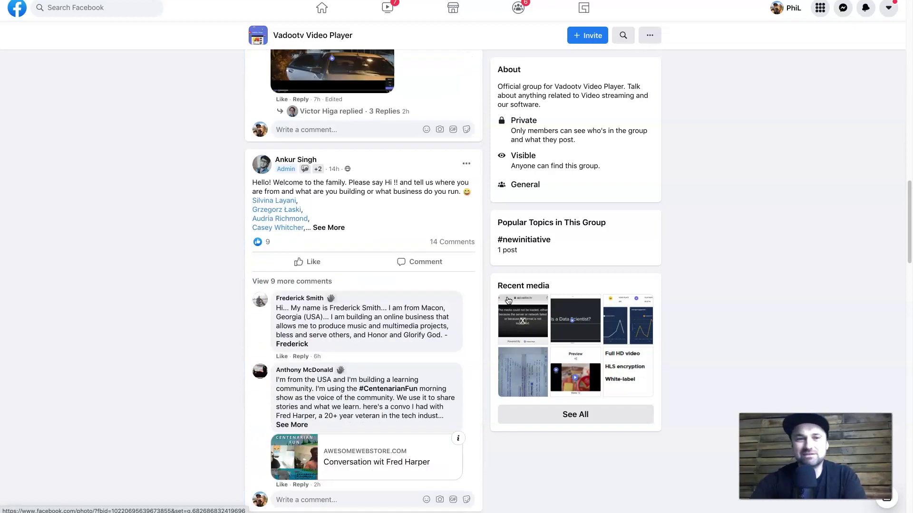
scroll(508, 300, down, 18)
scroll(507, 299, up, 20)
scroll(508, 301, up, 15)
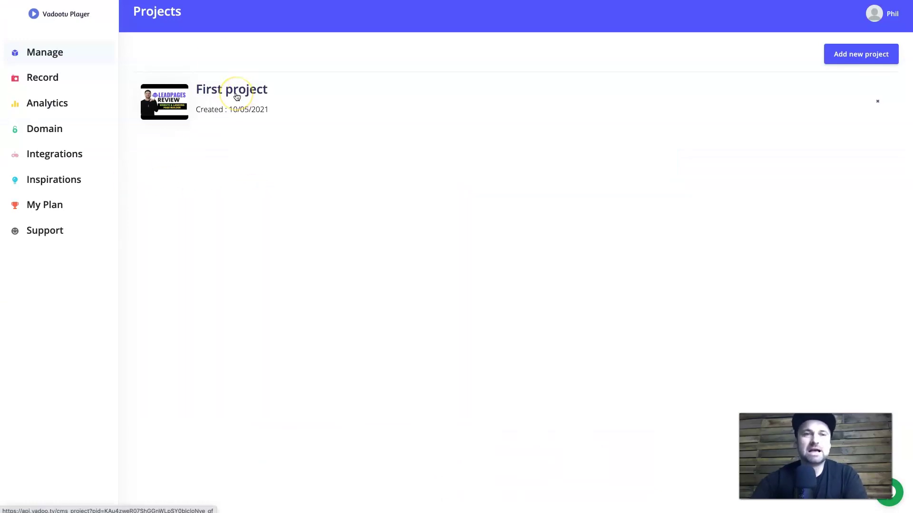
Open First project to list its two Leadpages Review videos.
click(236, 96)
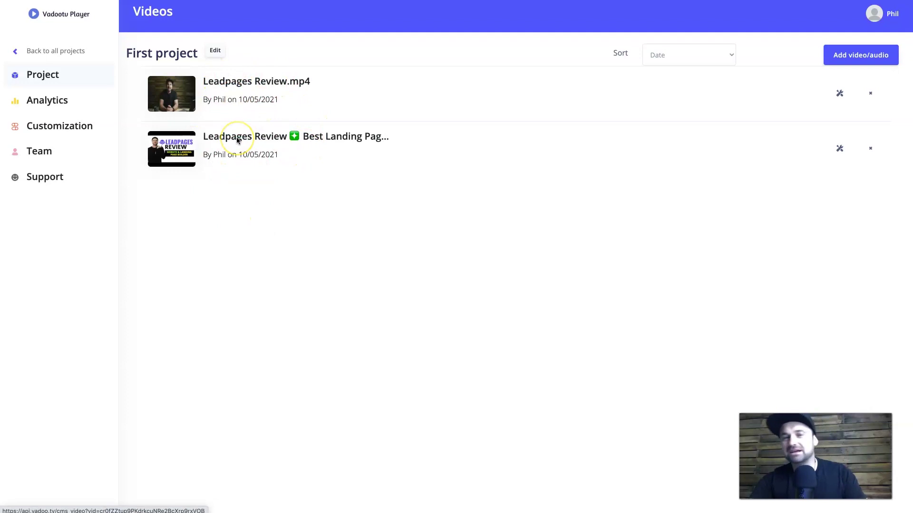
click(312, 147)
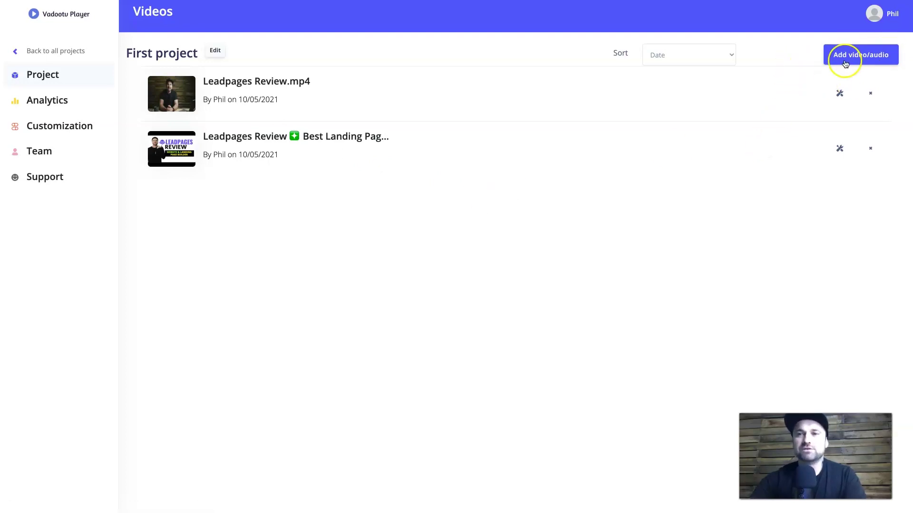
Open Add video/audio on First project to get Upload new, Import video and Request video.
click(864, 61)
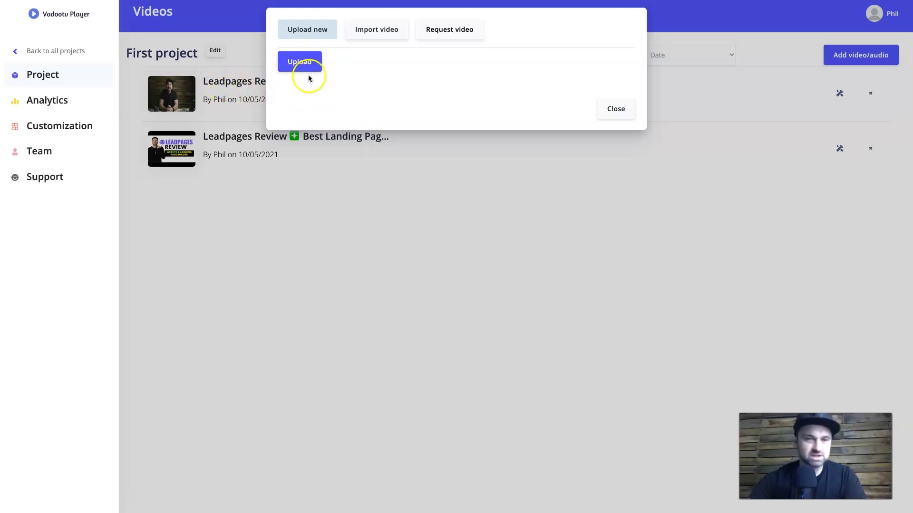
Switch to Import video, choose Google Drive as the source, and focus the Input url field.
click(367, 30)
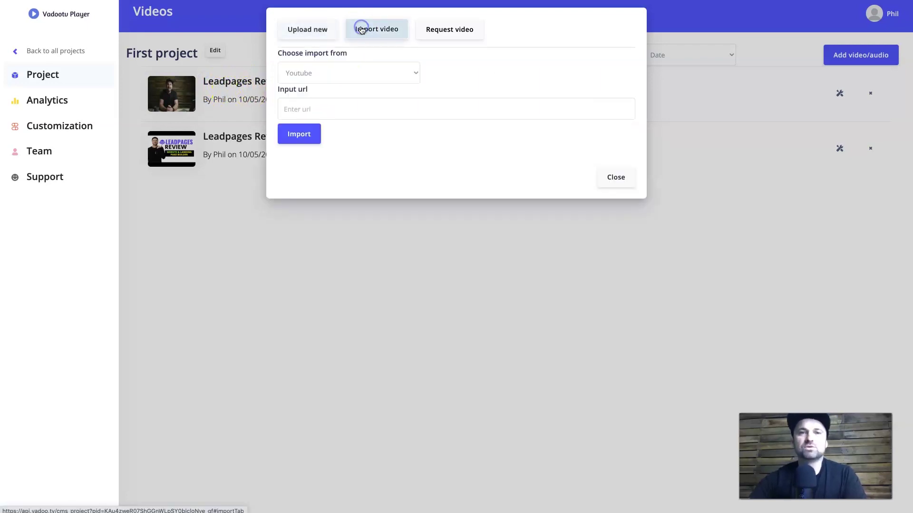
click(368, 76)
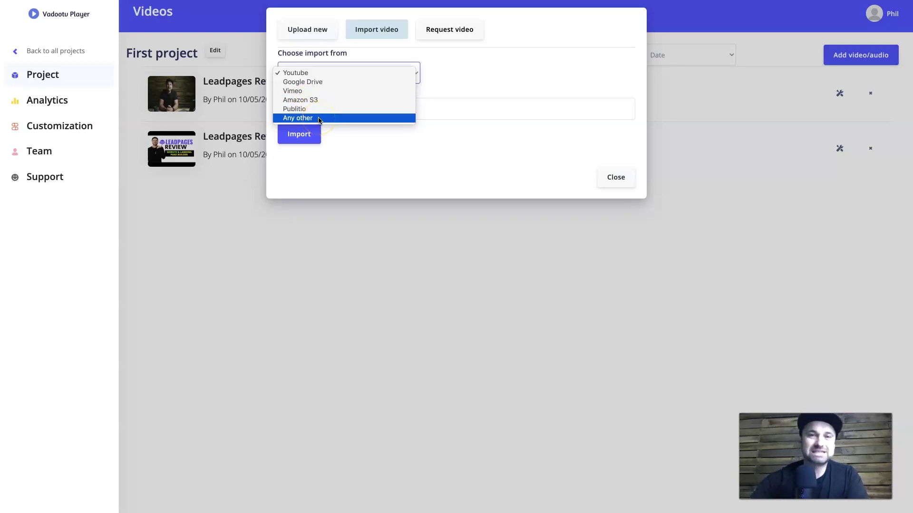
click(363, 82)
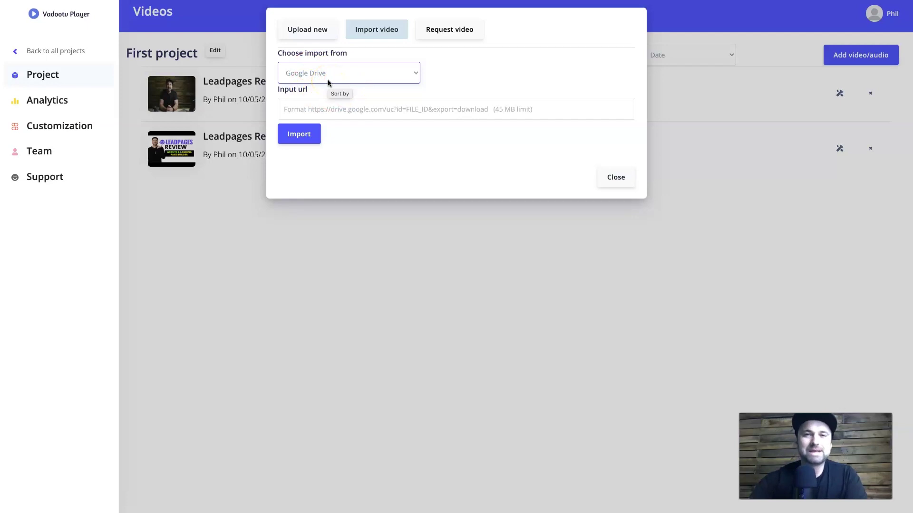
click(306, 111)
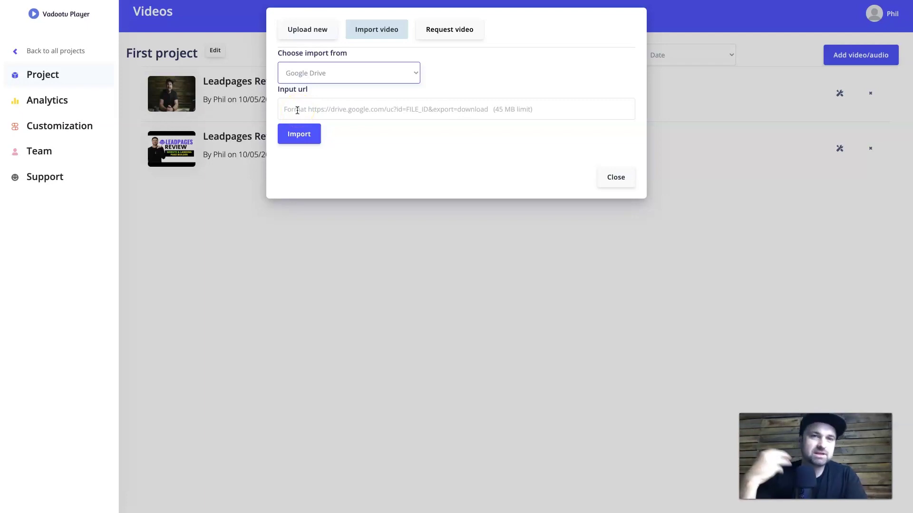
click(327, 120)
click(530, 110)
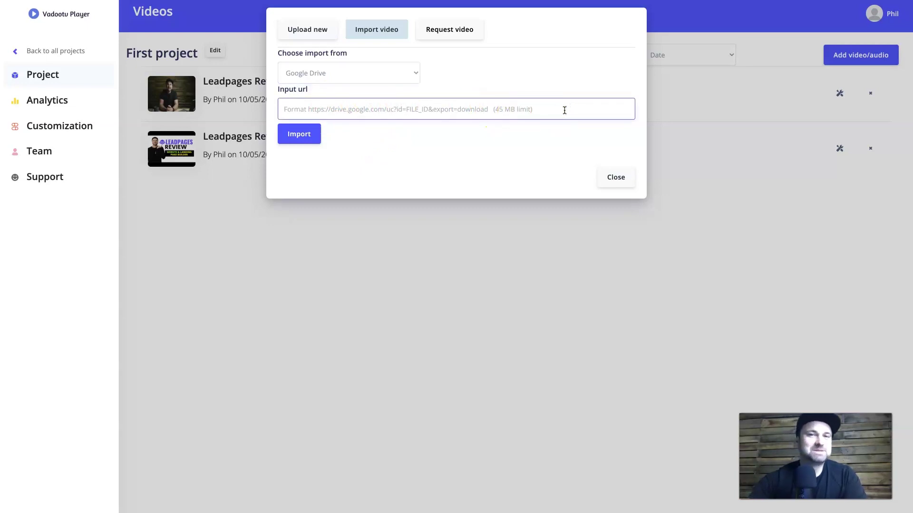
Reopen the import source list to look over the other available sources.
click(454, 100)
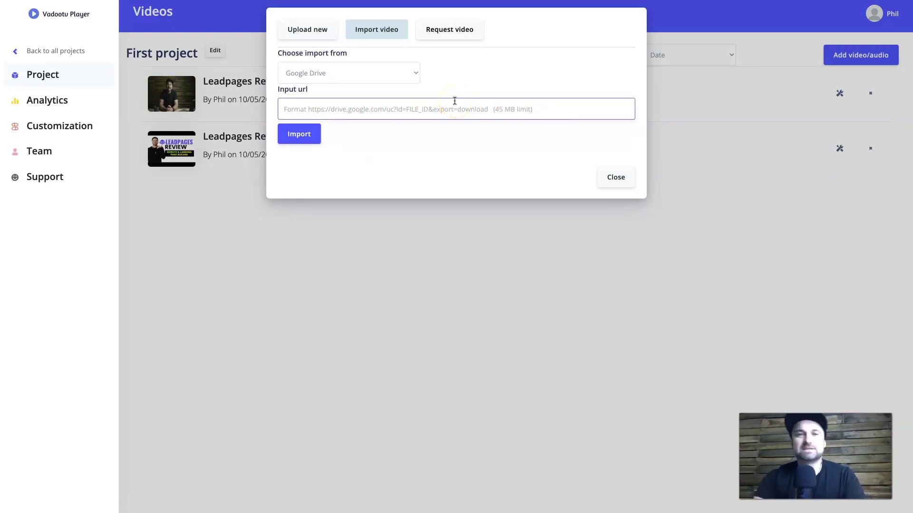
click(395, 72)
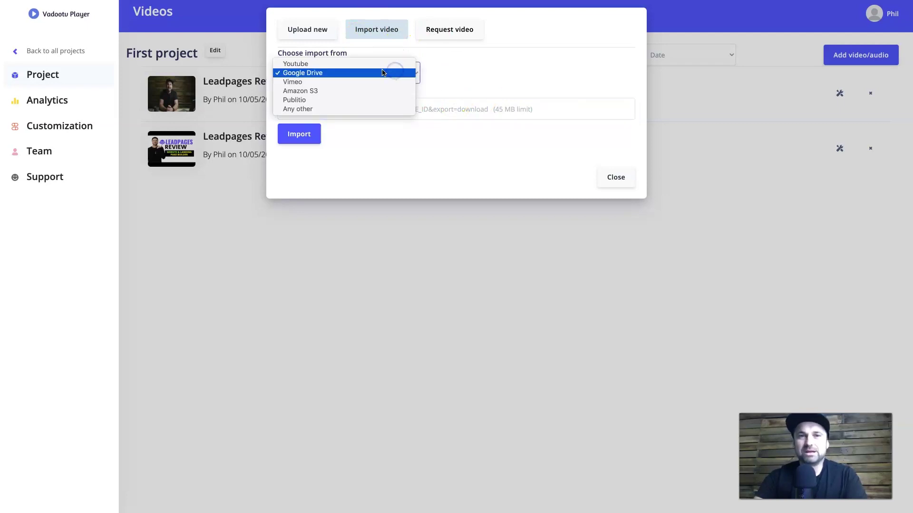
drag(383, 72, 358, 66)
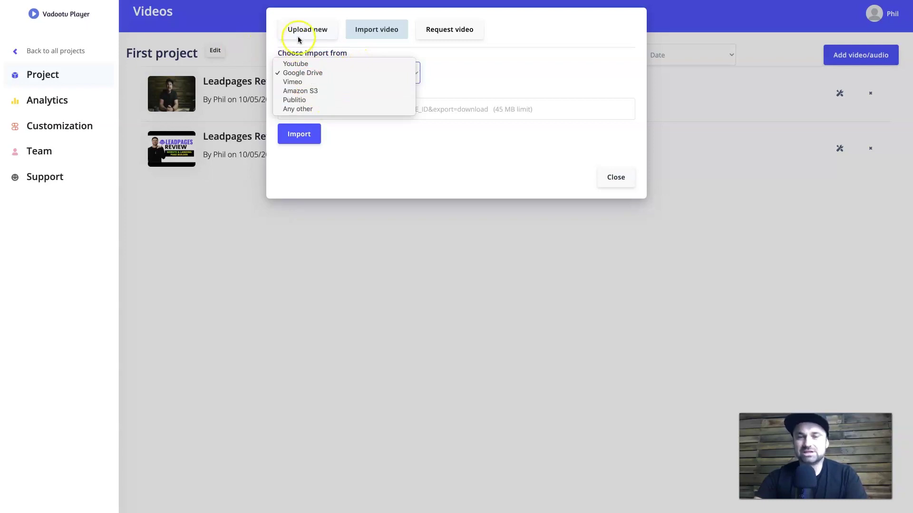
click(516, 88)
click(357, 75)
Set Youtube as the import source, copy the Yive Ranker Review video link, and return to the dialog.
click(360, 64)
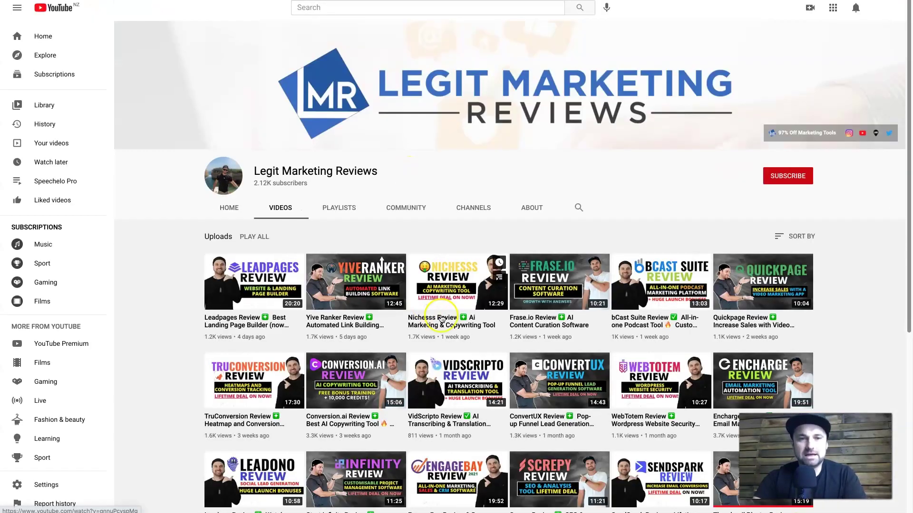
right_click(260, 267)
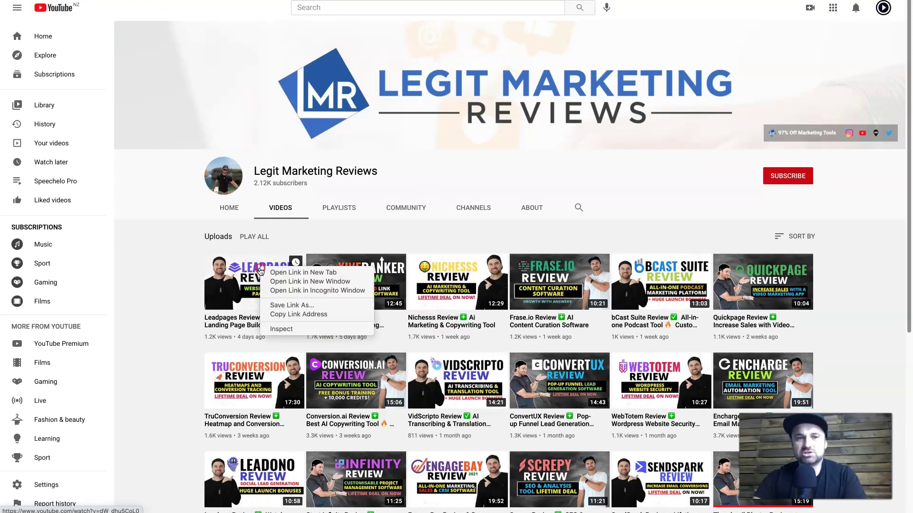
click(289, 316)
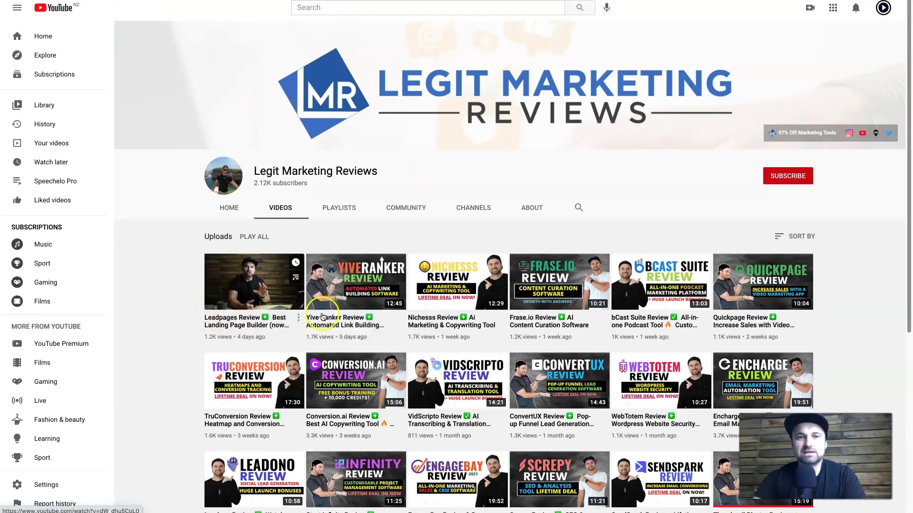
right_click(341, 294)
click(379, 353)
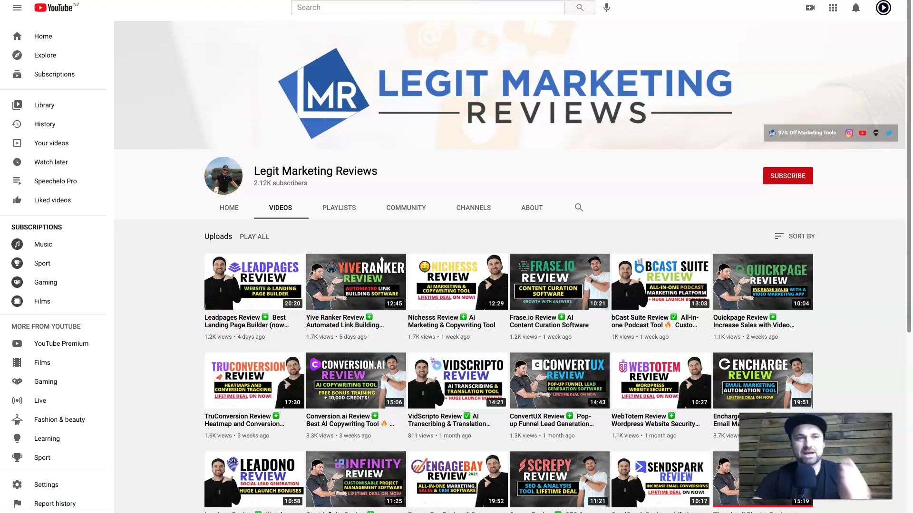
key(ctrl+Tab)
click(379, 107)
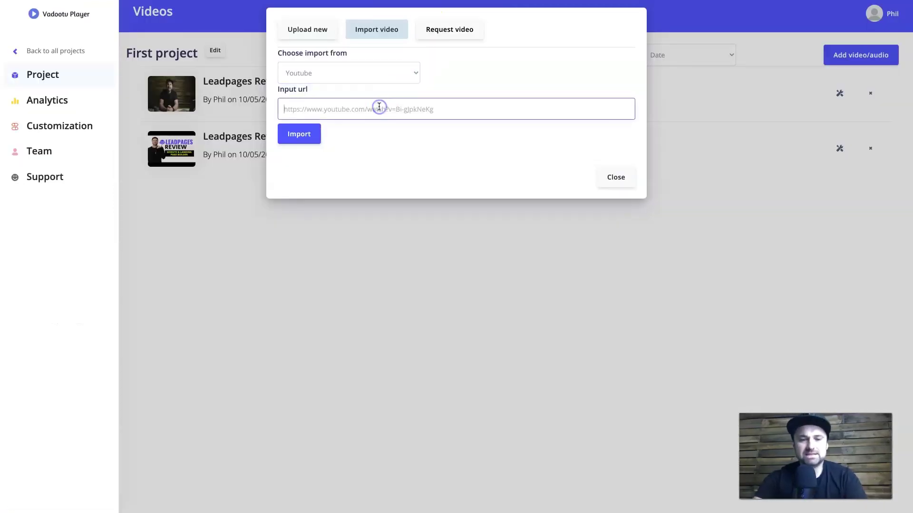
Import the Yive Ranker Review YouTube link into First project and open its video page.
click(390, 110)
key(ctrl+v)
click(313, 138)
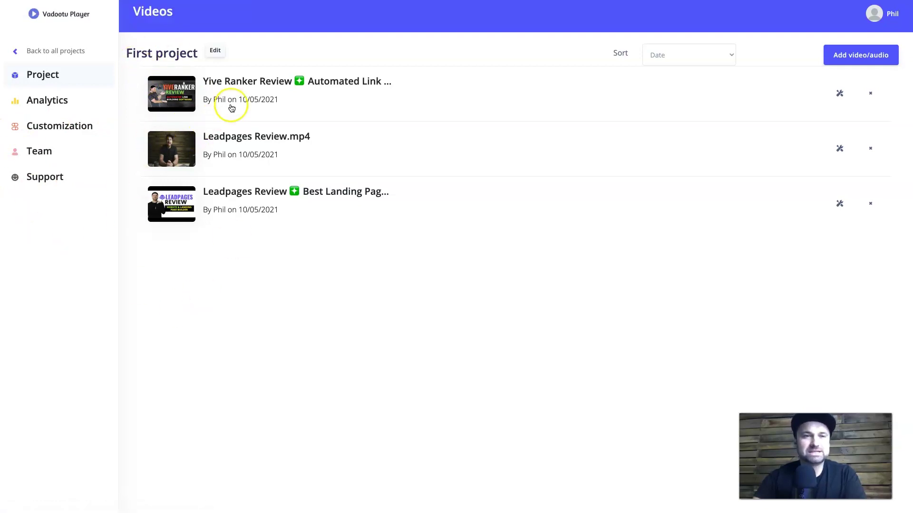
click(235, 82)
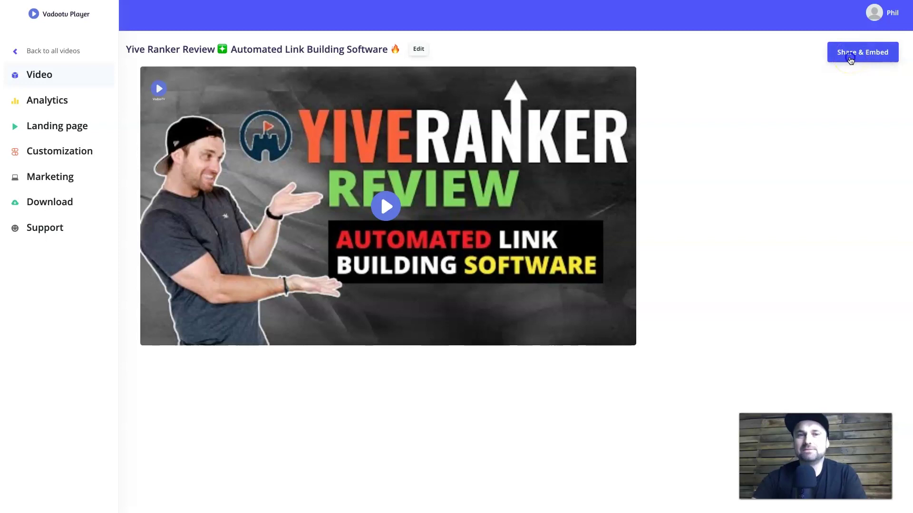
Select the video's share link from Share & Embed and open its public landing page.
click(851, 59)
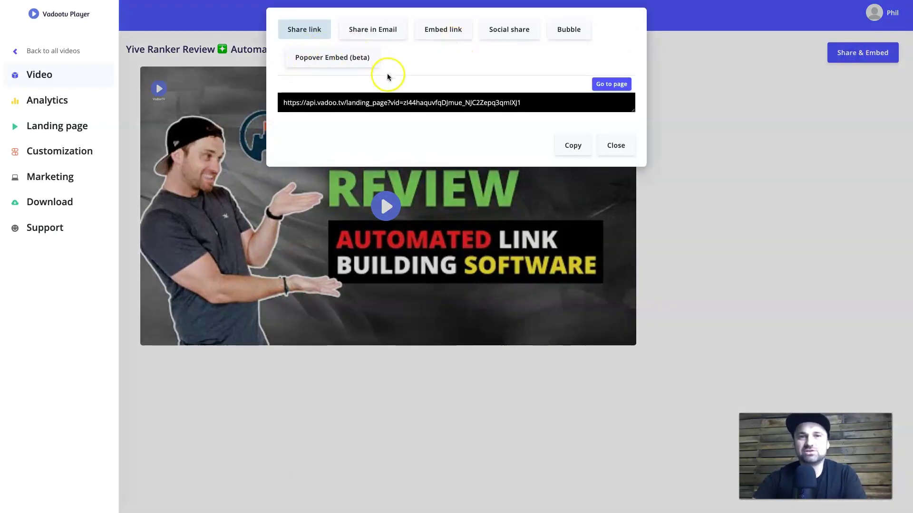
triple_click(362, 104)
click(386, 107)
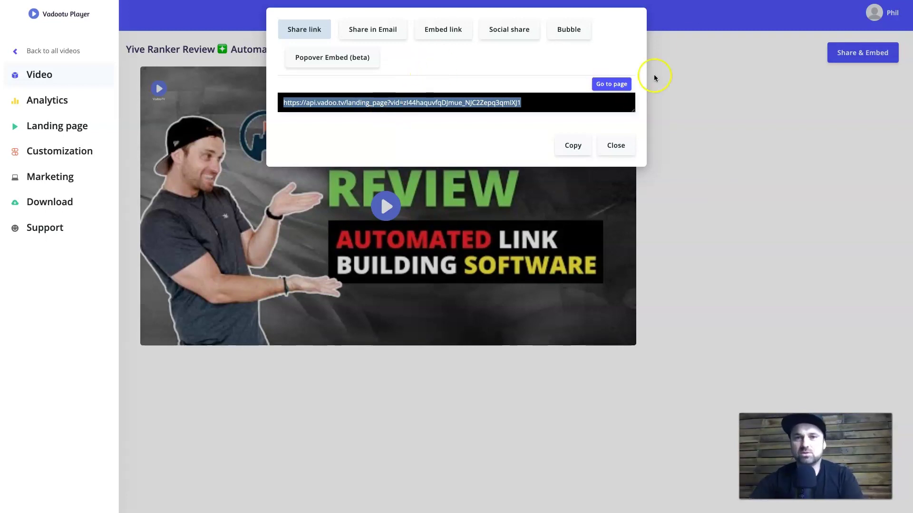
click(609, 83)
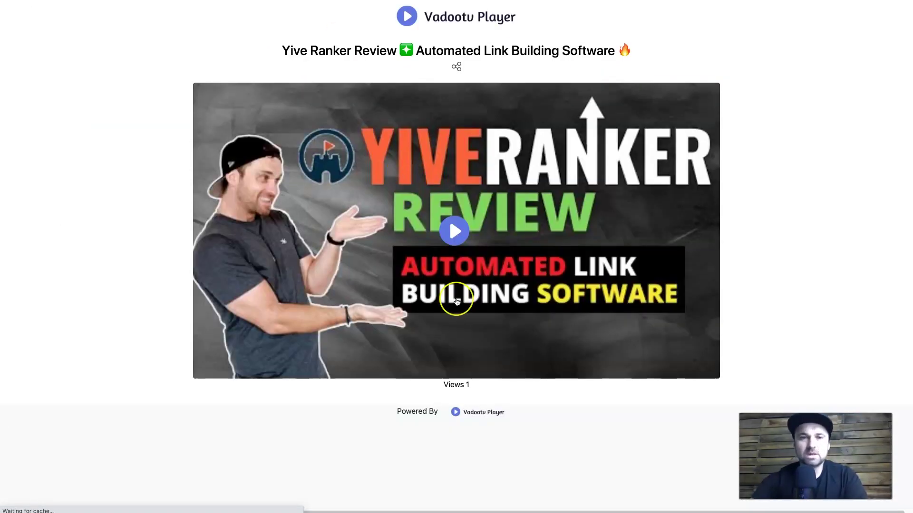
Mute the sound, play the landing-page video and pause it at 0:17.
scroll(456, 300, down, 1)
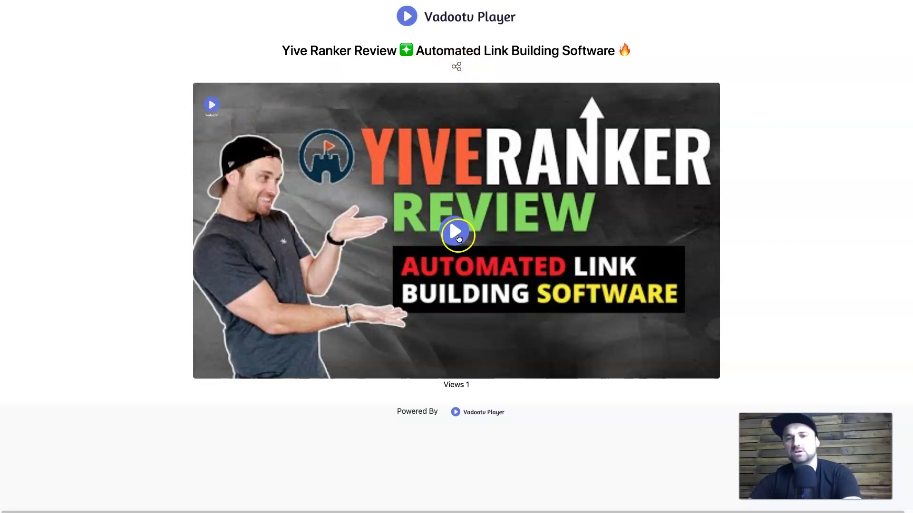
key(XF86AudioMute)
click(457, 233)
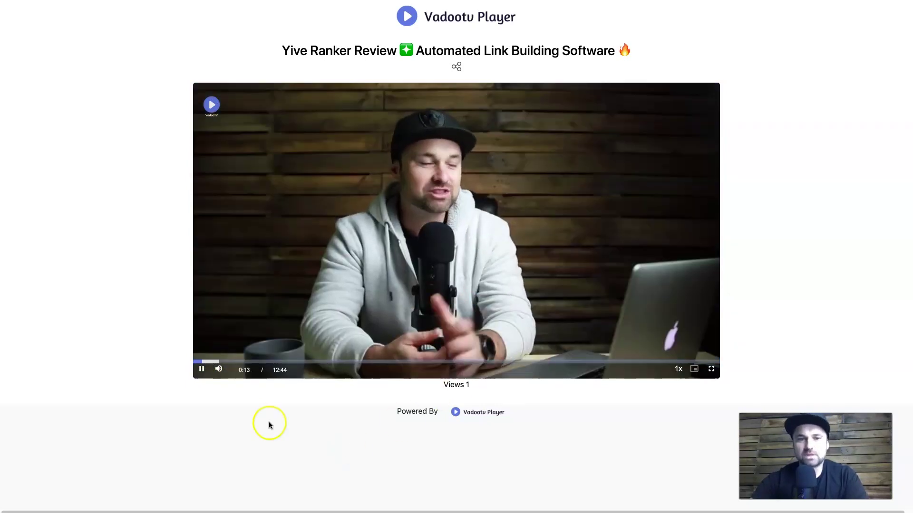
click(202, 370)
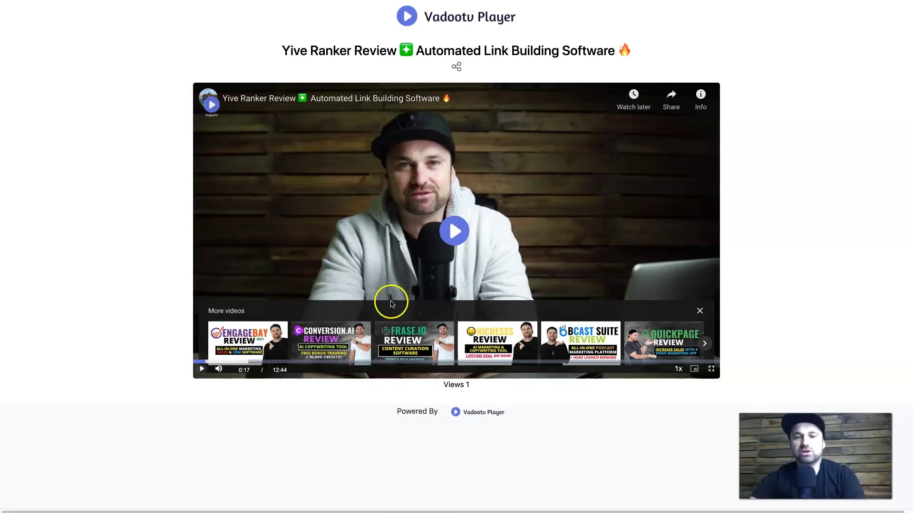
Point out the view count and the Powered By line under the landing-page video.
click(441, 387)
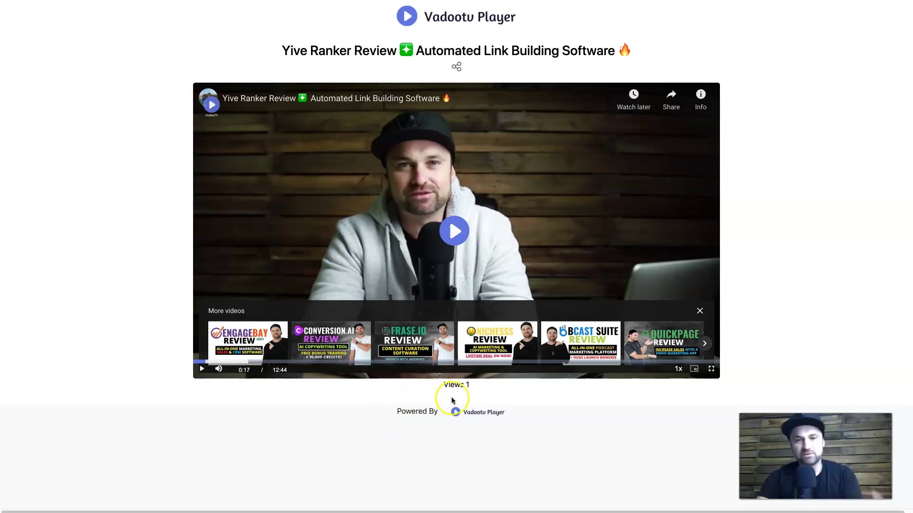
drag(383, 414, 527, 418)
click(528, 418)
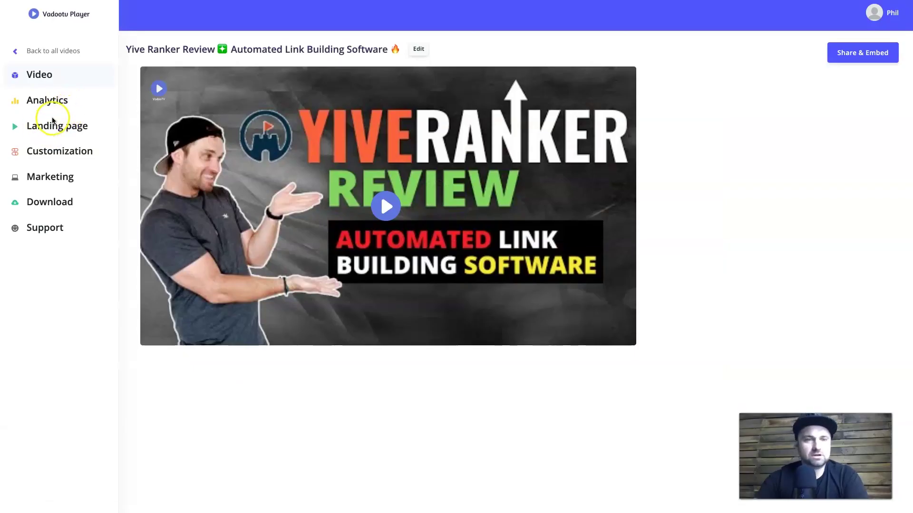
Go from the video's Analytics to its Landing page settings with live preview.
click(60, 101)
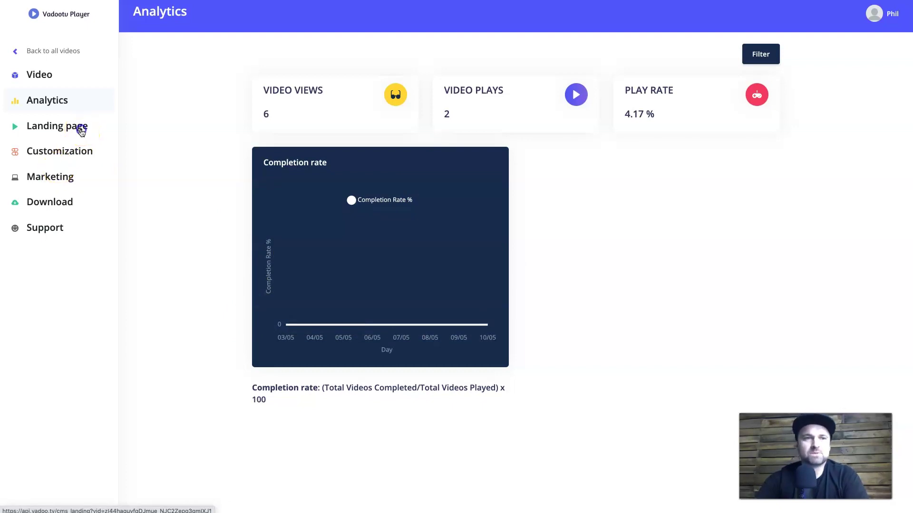
click(82, 132)
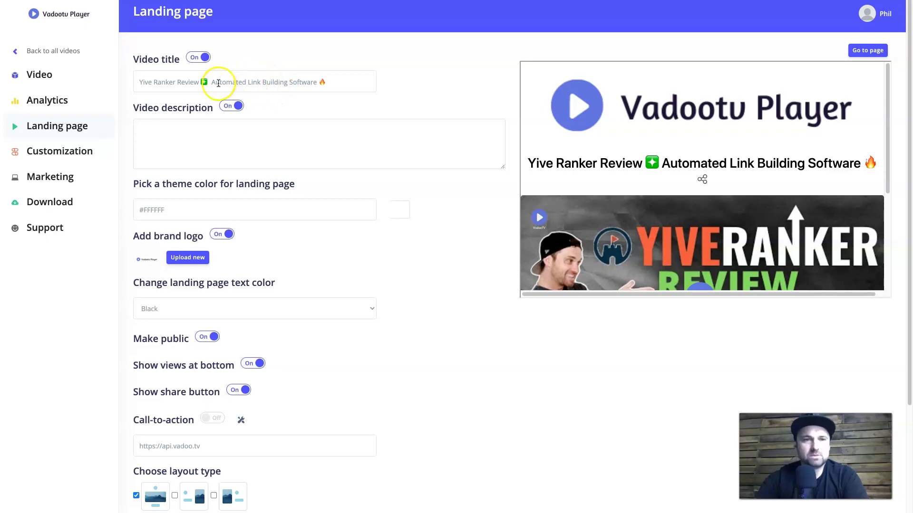
Change the landing page video title to 'This is the new video title'.
drag(212, 82, 346, 81)
click(306, 82)
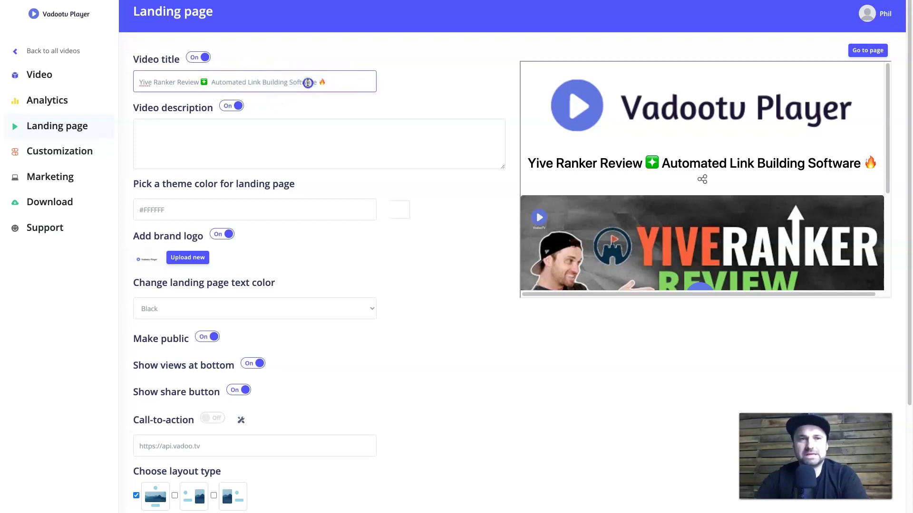
key(ctrl+a)
text(Th)
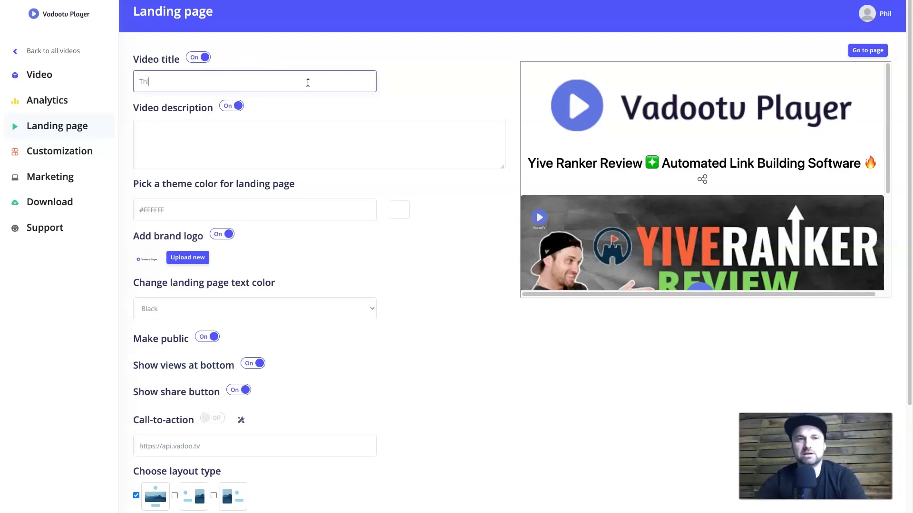
text(is is the new video title)
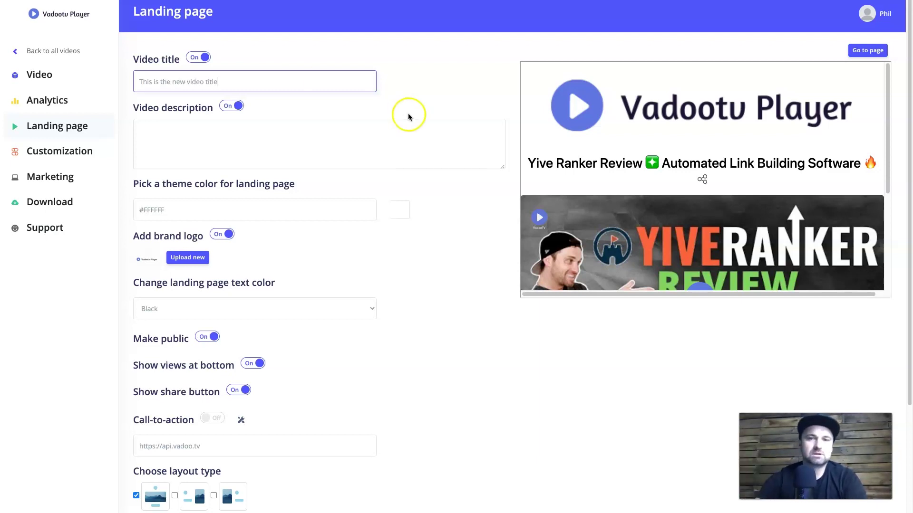
click(352, 135)
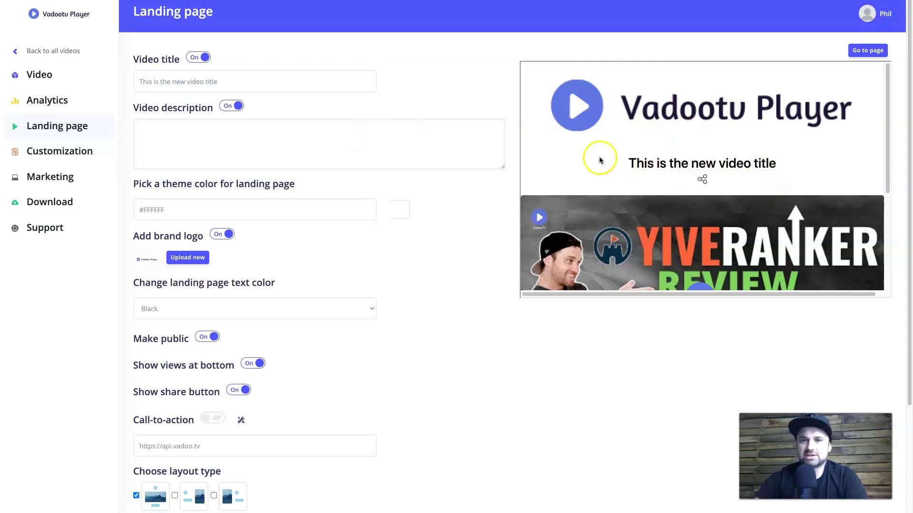
Write 'This is the description of the video.' and paste it repeatedly to lengthen it.
click(329, 132)
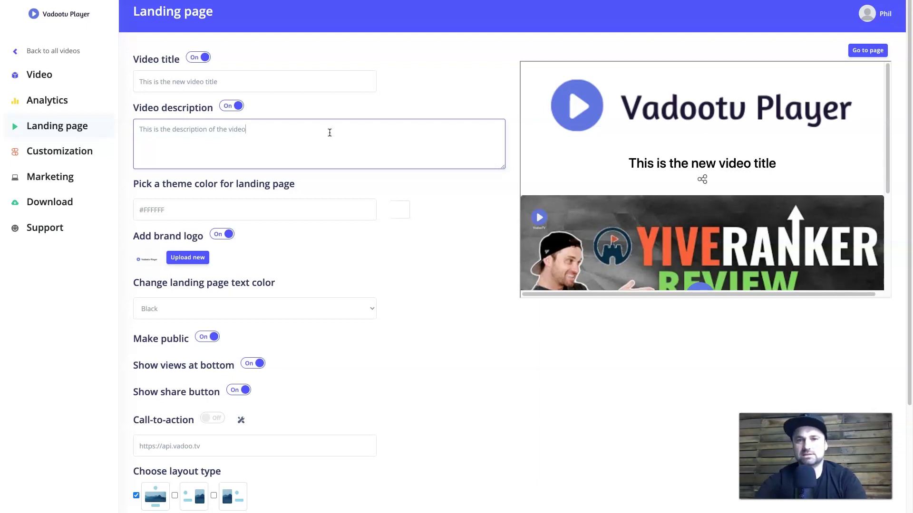
click(416, 105)
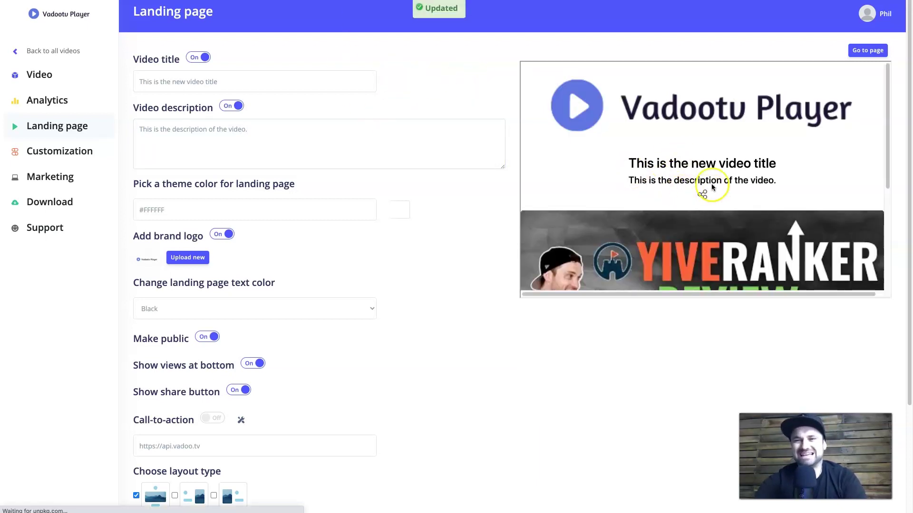
click(341, 152)
key(ctrl+a)
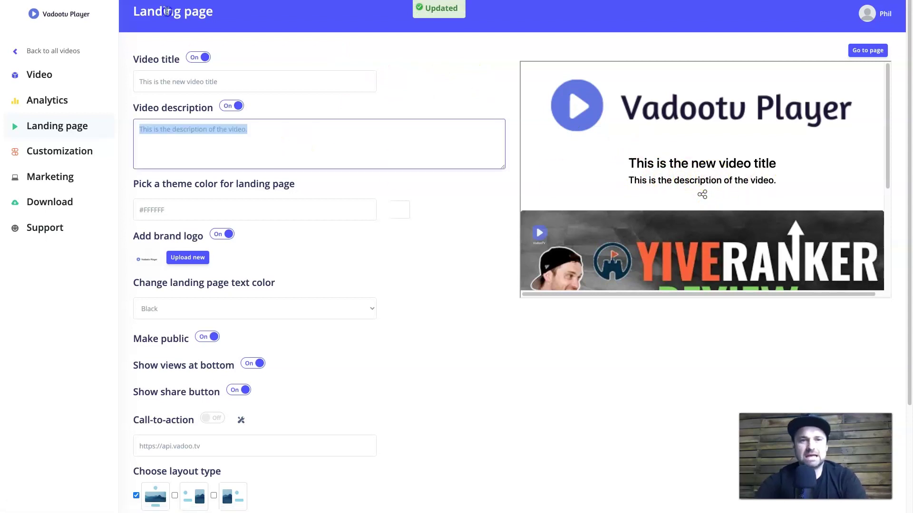
key(End)
key(ctrl+a)
key(ctrl+c)
key(End)
key(ctrl+v)
key(ctrl+v)
key(ctrl+v)
key(ctrl+v)
click(461, 88)
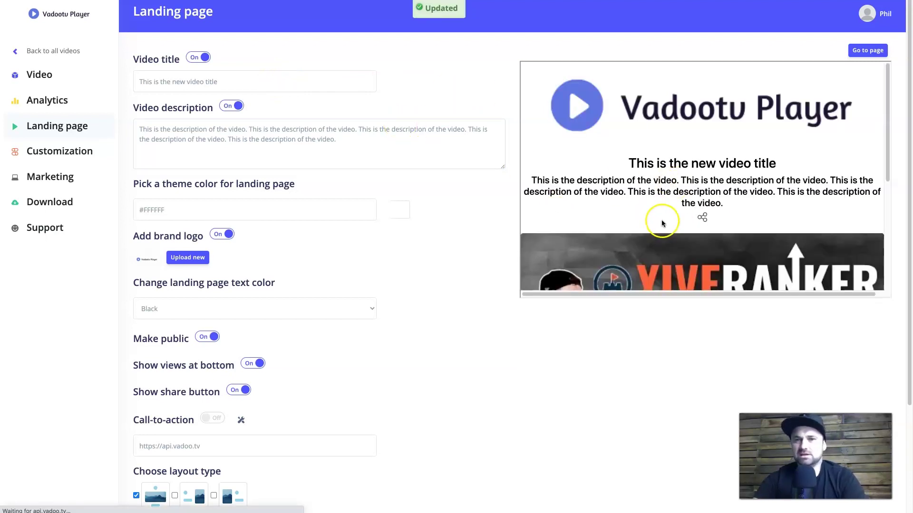
scroll(306, 200, down, 1)
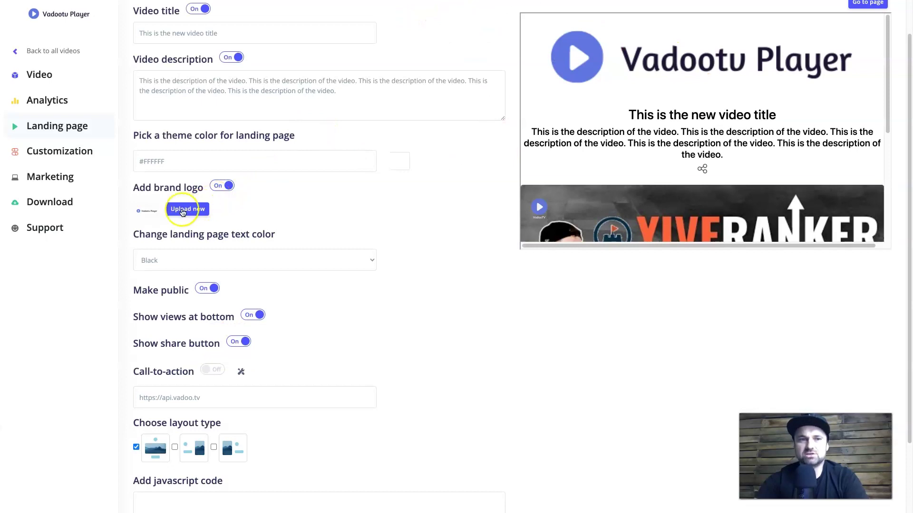
Switch off the Add brand logo toggle and look over the other landing page toggles.
click(226, 186)
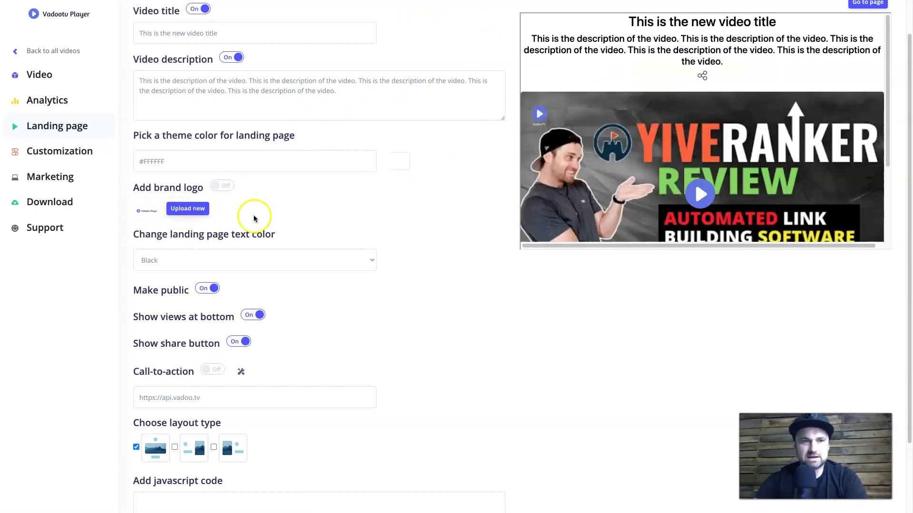
scroll(306, 222, up, 1)
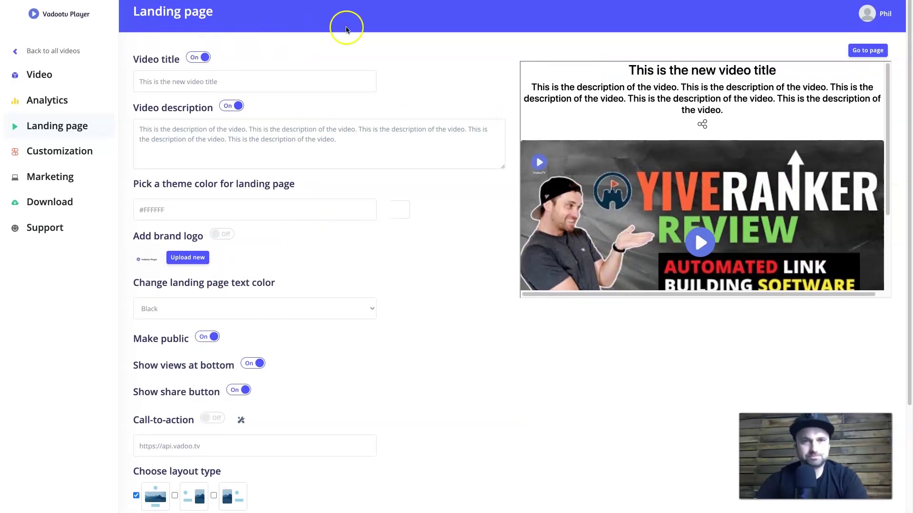
scroll(301, 275, down, 1)
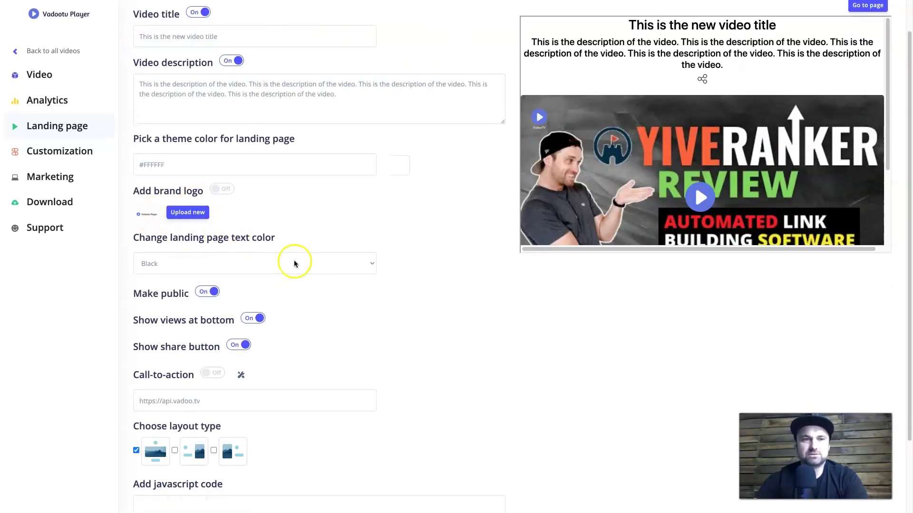
scroll(299, 261, up, 1)
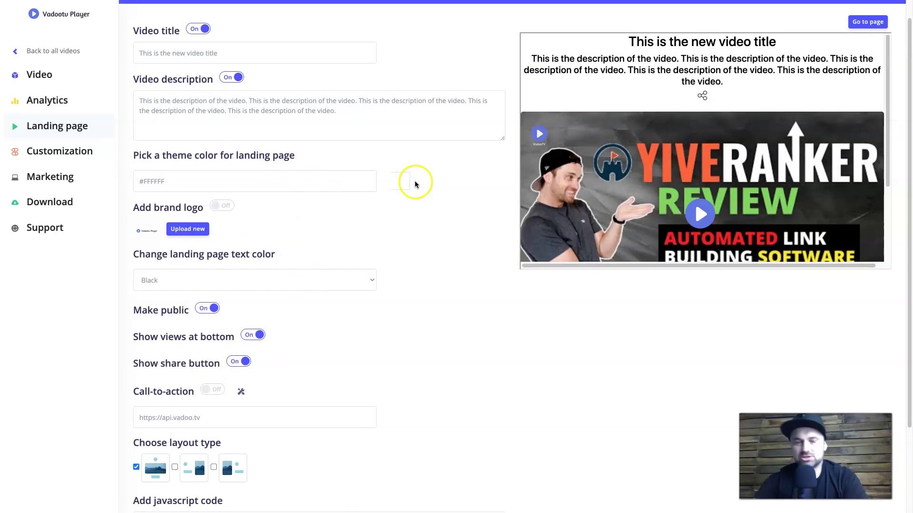
scroll(350, 244, down, 2)
scroll(352, 244, up, 2)
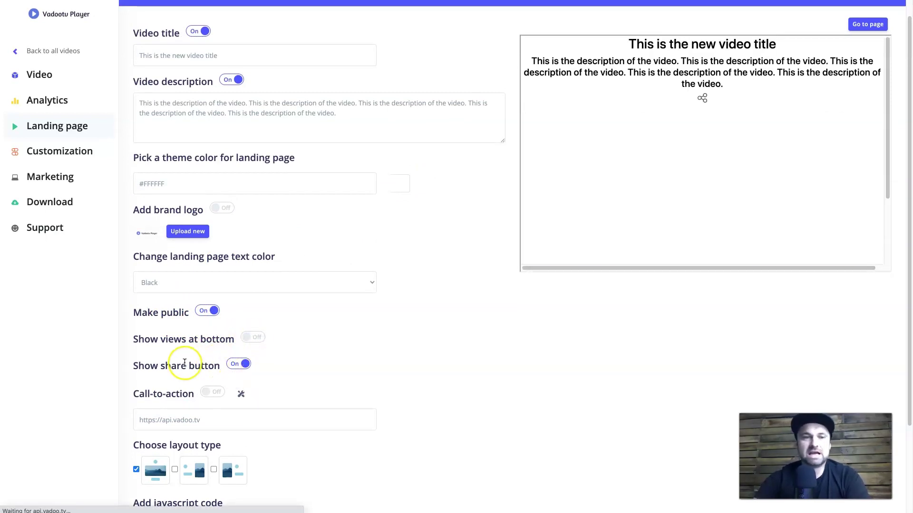
scroll(242, 370, down, 2)
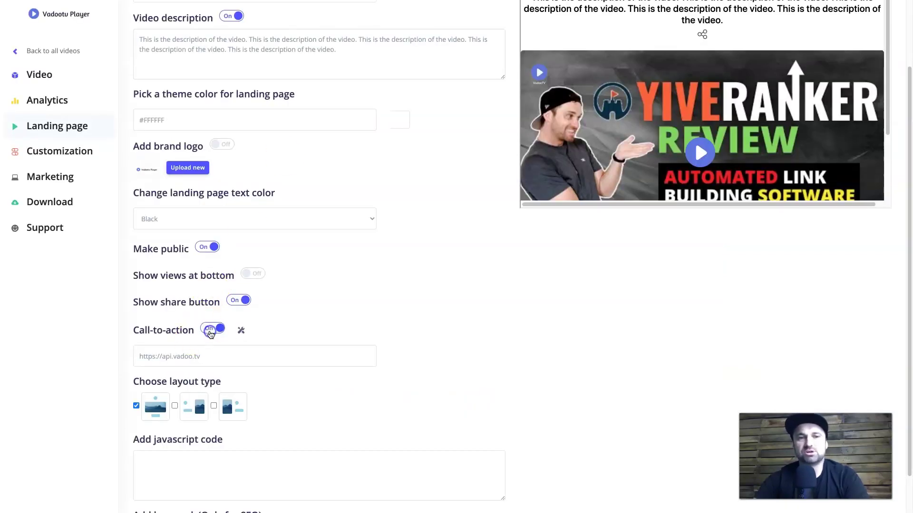
click(210, 350)
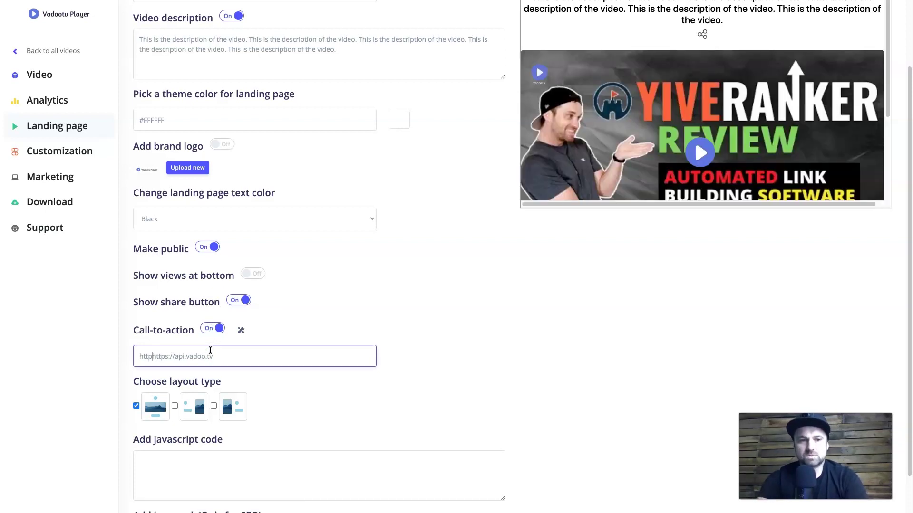
key(shift+End)
text(h)
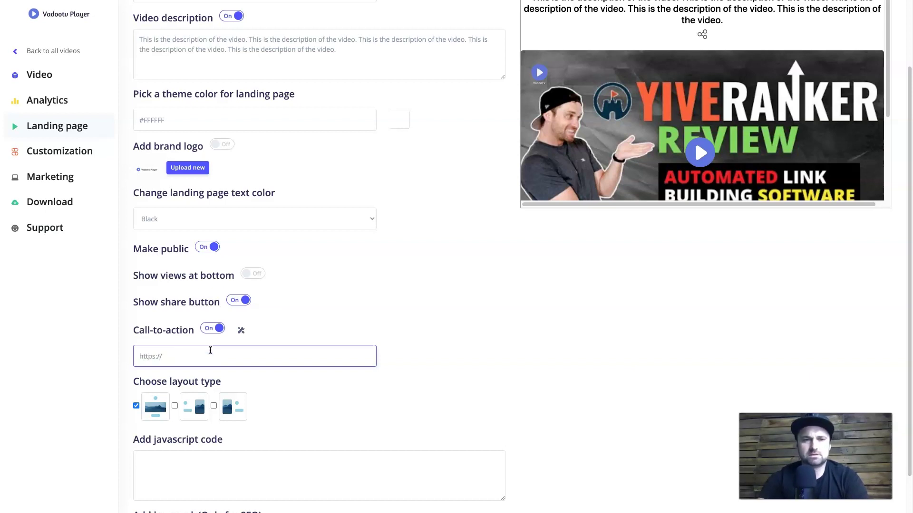
text(om)
click(409, 338)
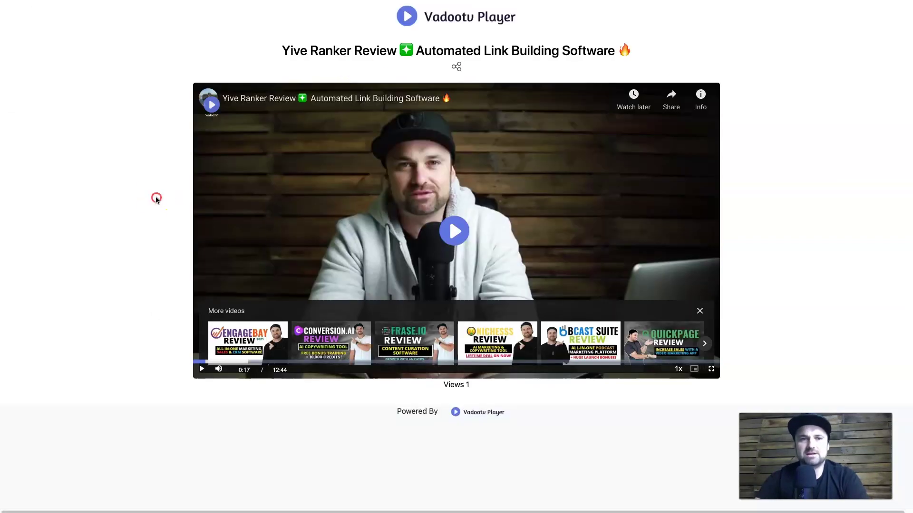
Reload the landing page to show the new Sign up button.
right_click(157, 199)
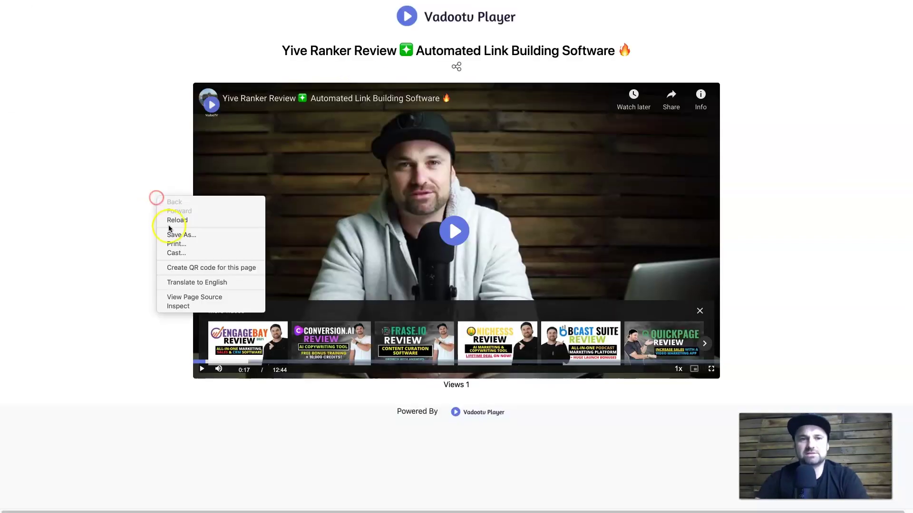
click(163, 220)
right_click(161, 209)
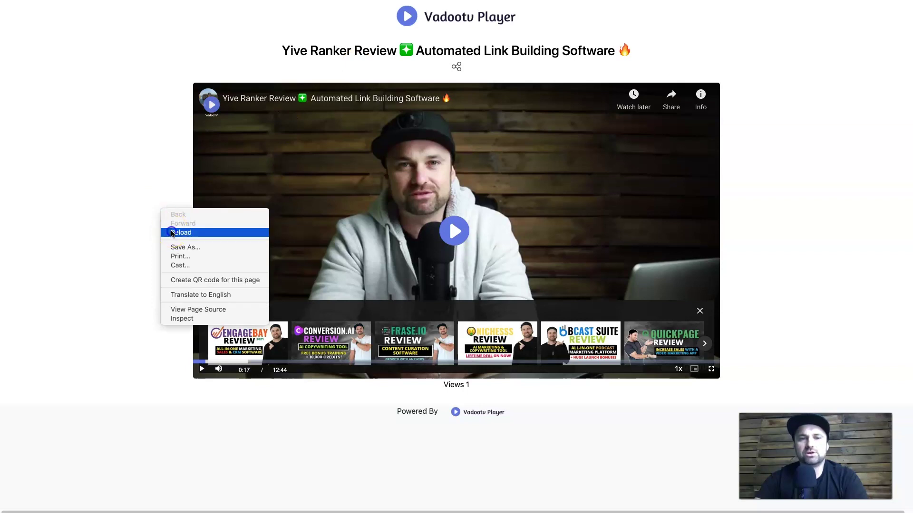
click(178, 232)
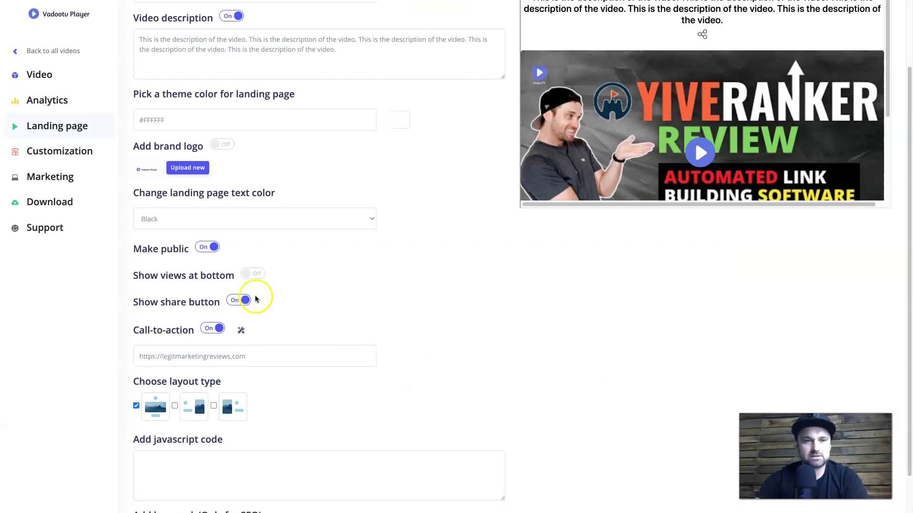
Reload the live landing page to check the new layout.
scroll(322, 352, down, 2)
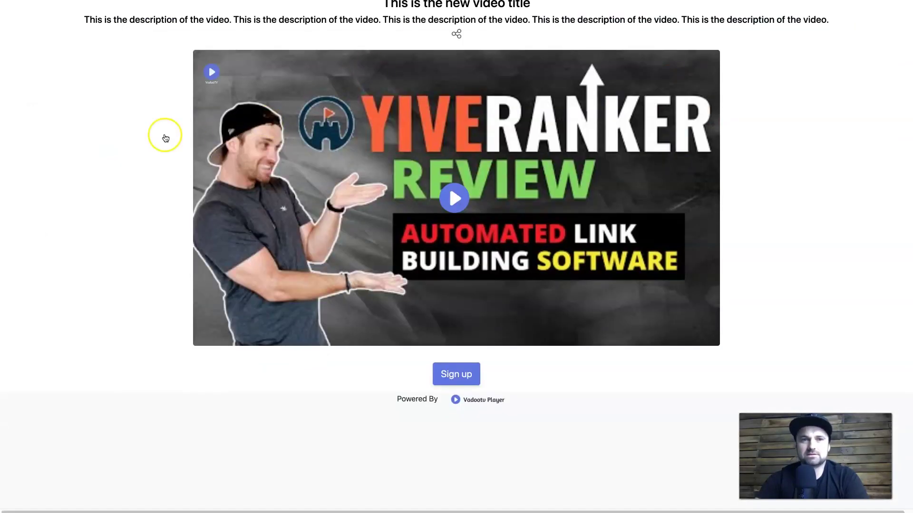
right_click(96, 134)
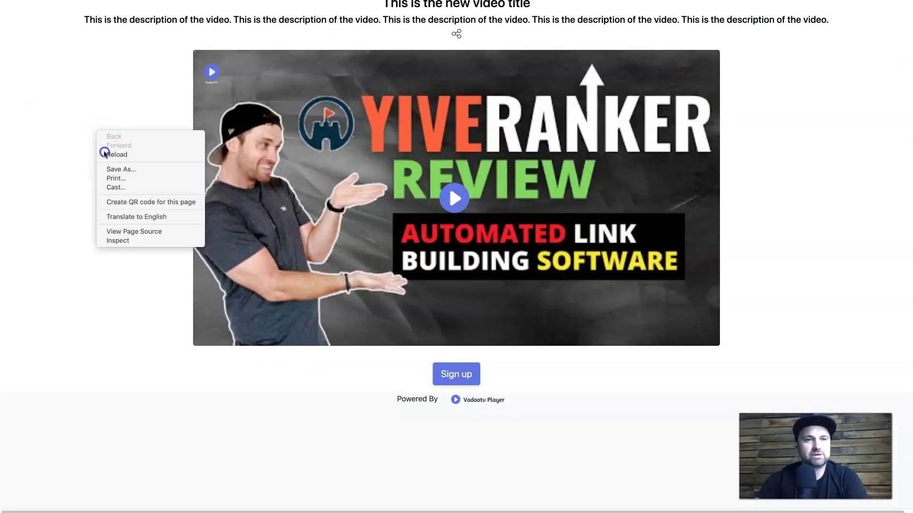
click(107, 153)
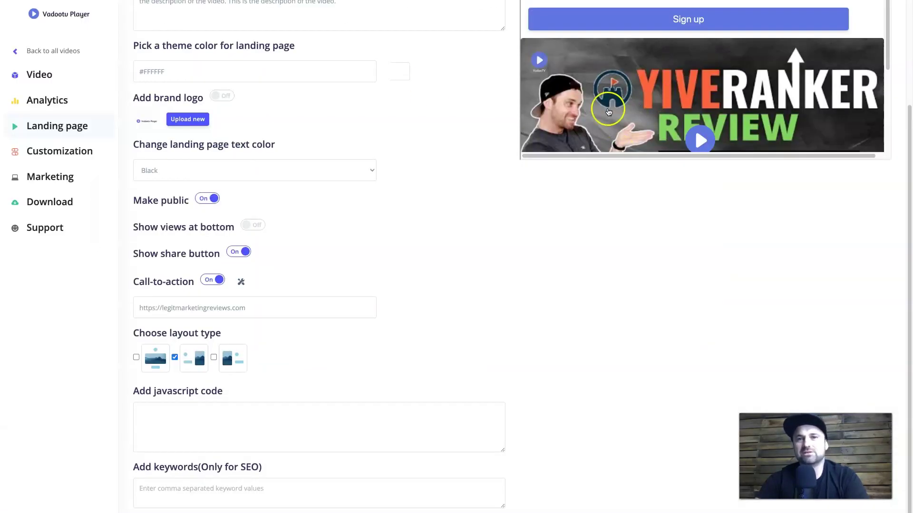
click(623, 157)
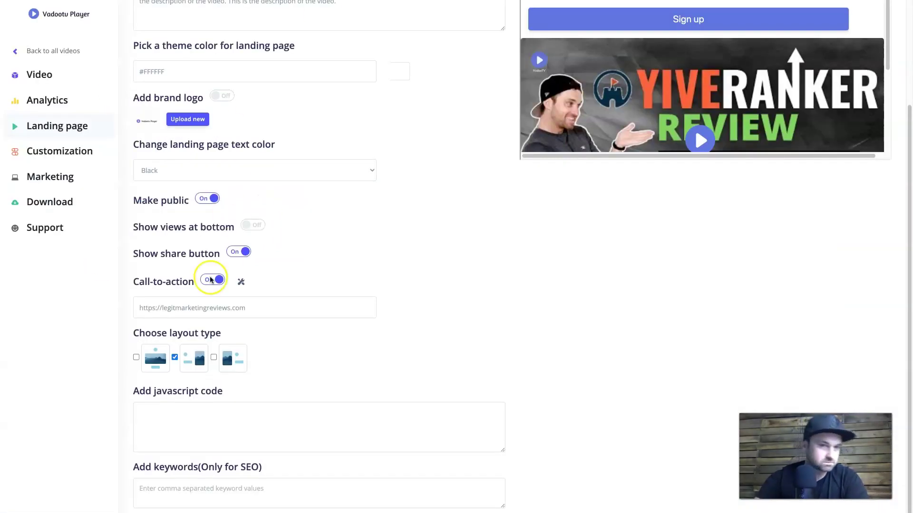
Switch back to the first layout type and reload the landing page to see it.
click(351, 366)
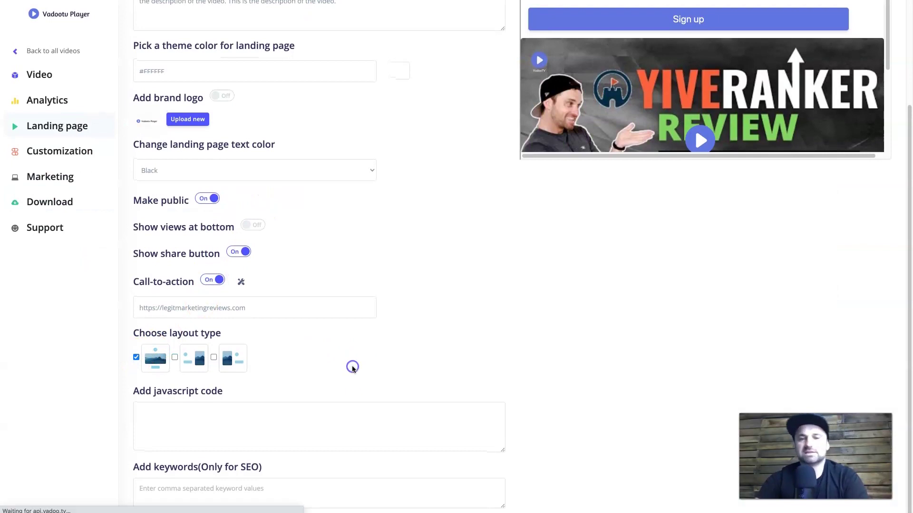
click(477, 356)
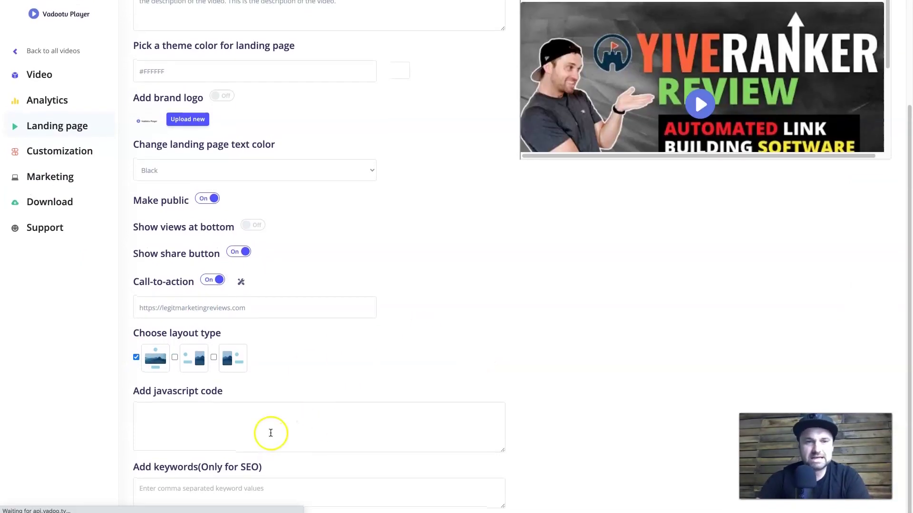
click(271, 430)
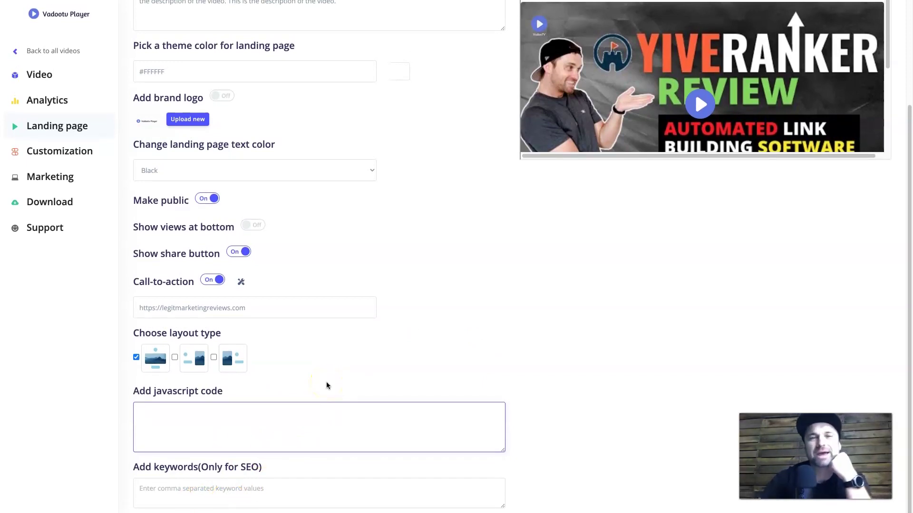
click(290, 493)
scroll(287, 466, up, 3)
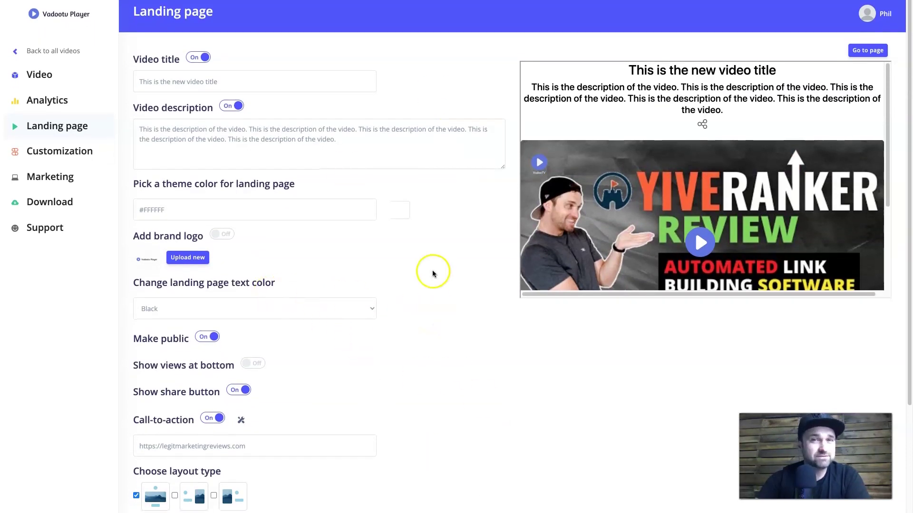
click(442, 4)
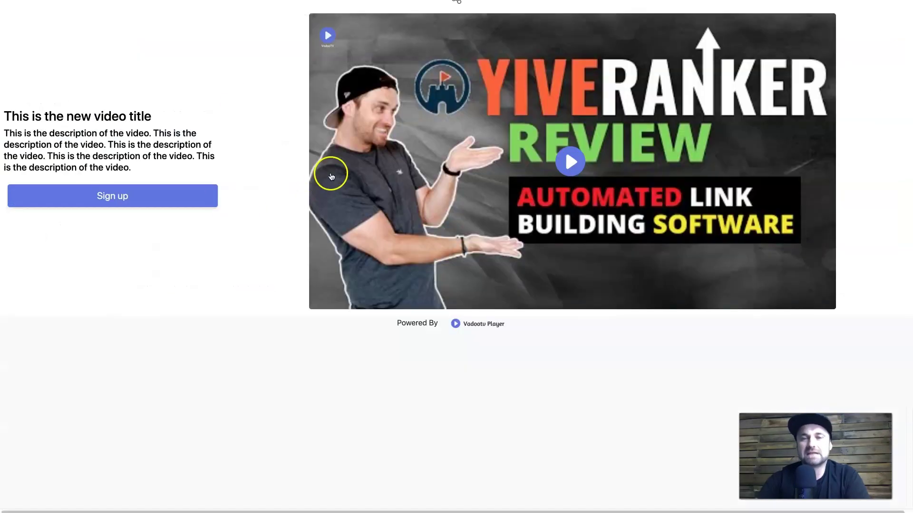
right_click(170, 81)
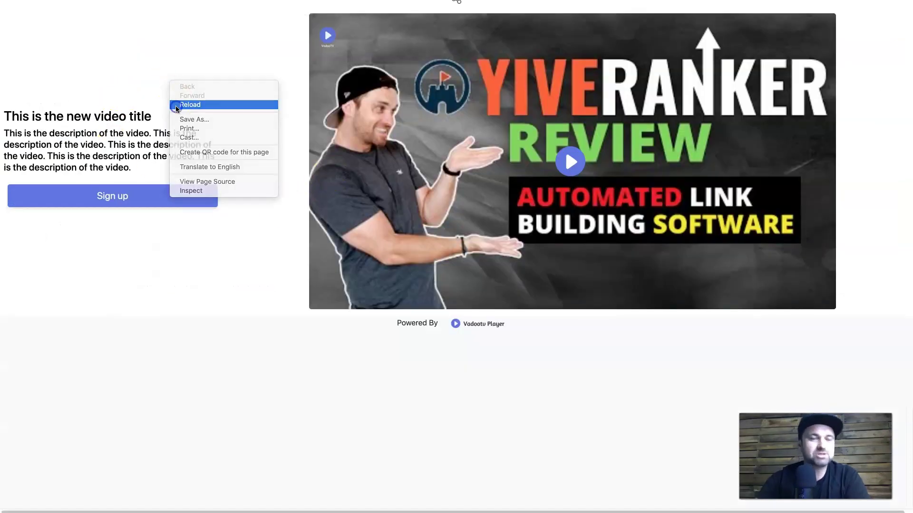
click(175, 106)
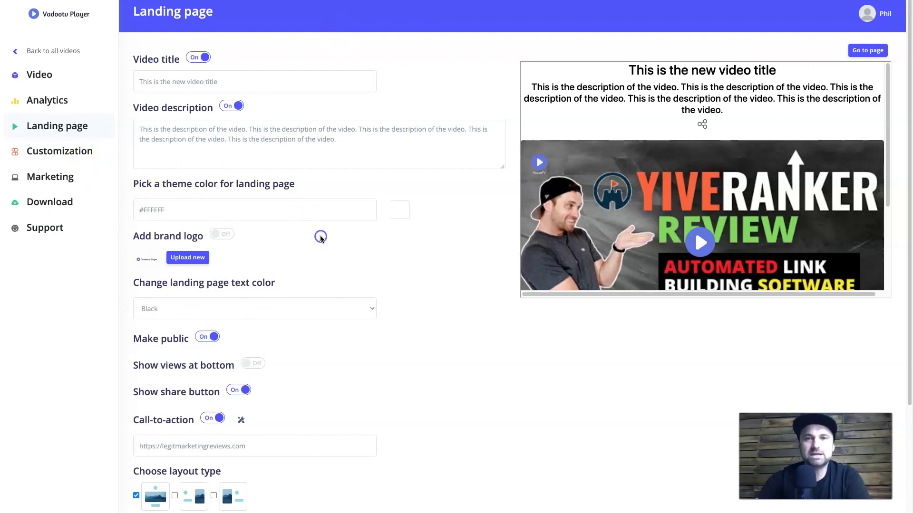
Give the player the rounded-rectangle play icon and red #FB0000 theme colour, then preview it.
click(56, 159)
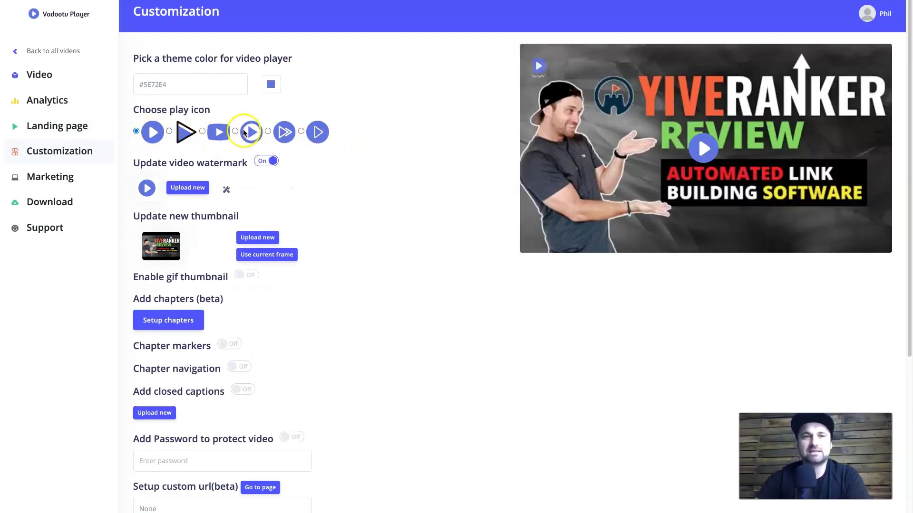
click(204, 132)
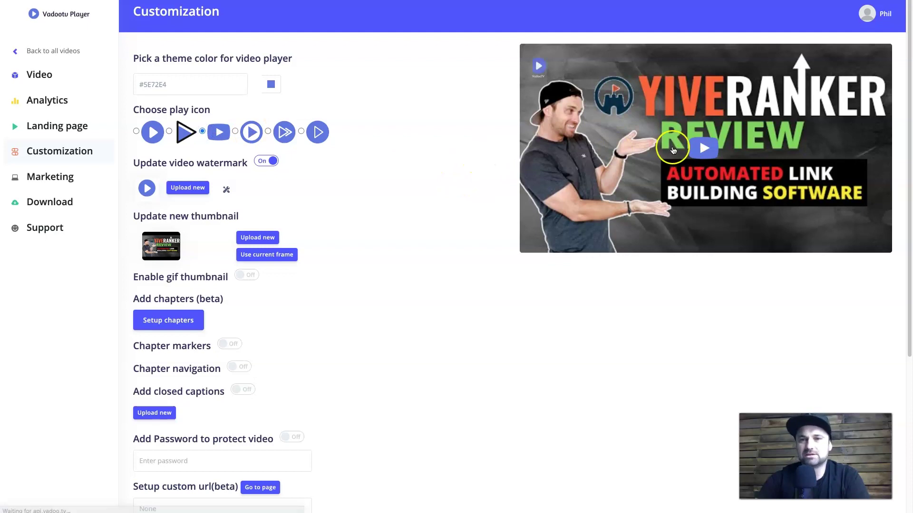
click(271, 84)
click(302, 107)
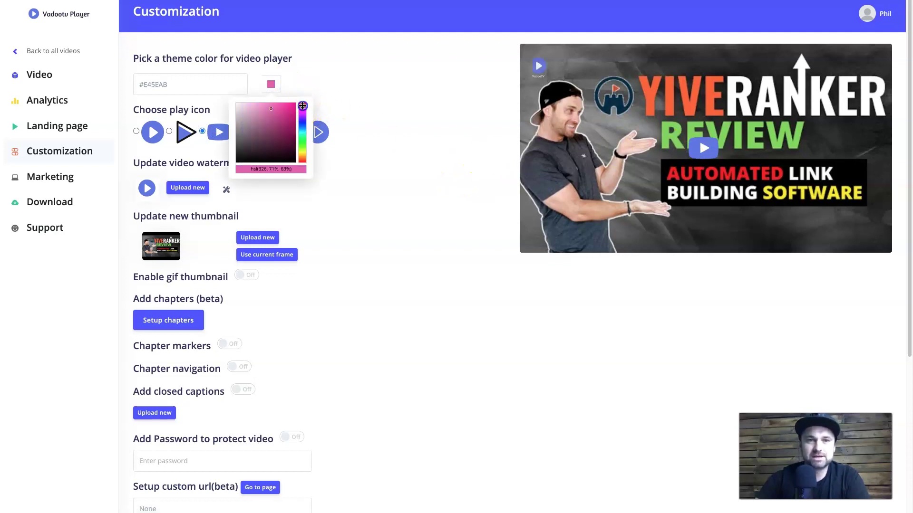
drag(303, 107, 302, 96)
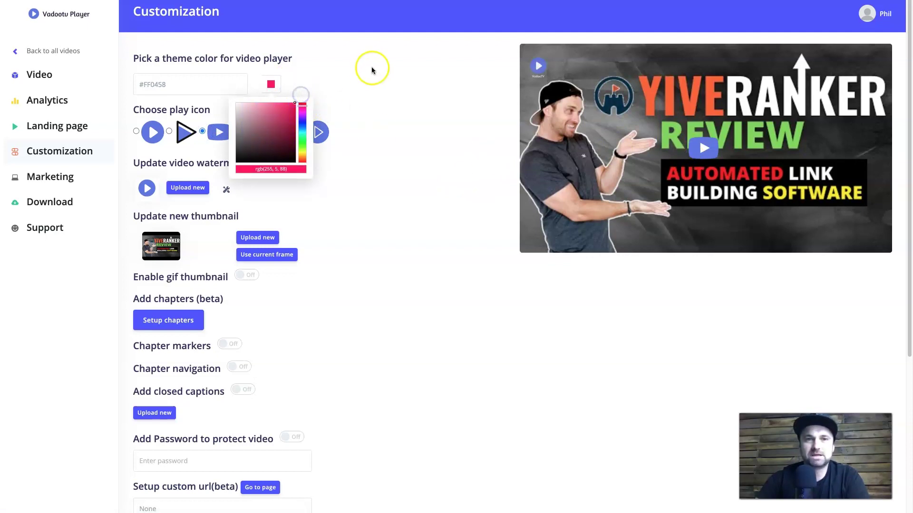
click(301, 103)
click(393, 57)
click(699, 149)
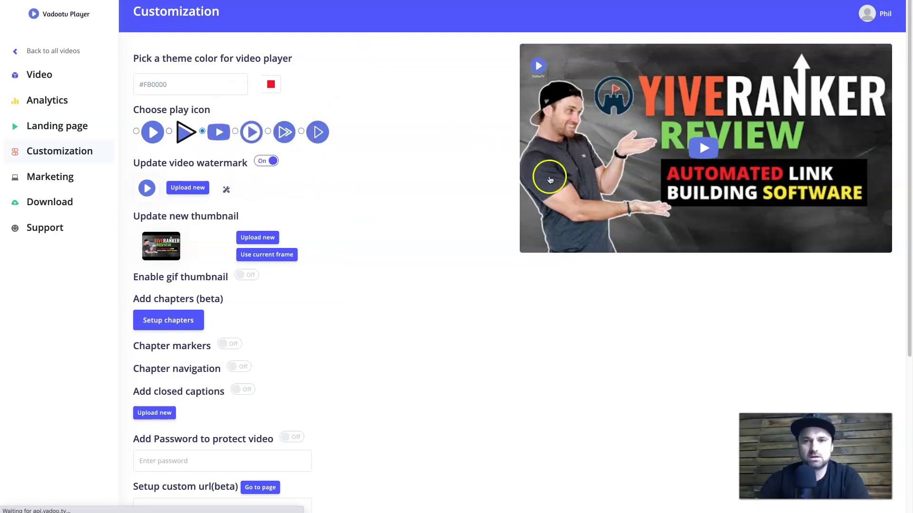
key(ctrl+w)
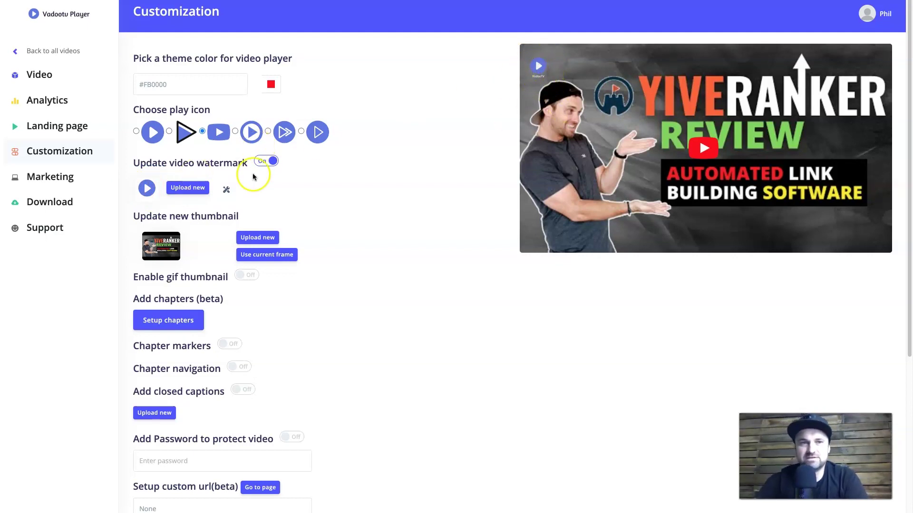
Turn the video watermark off, leaving Play button and Speed controls on.
click(269, 162)
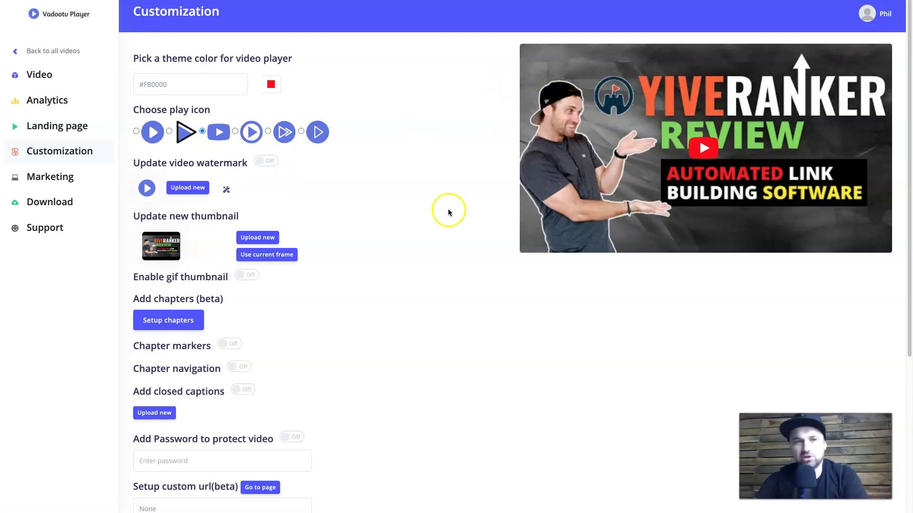
scroll(200, 249, down, 1)
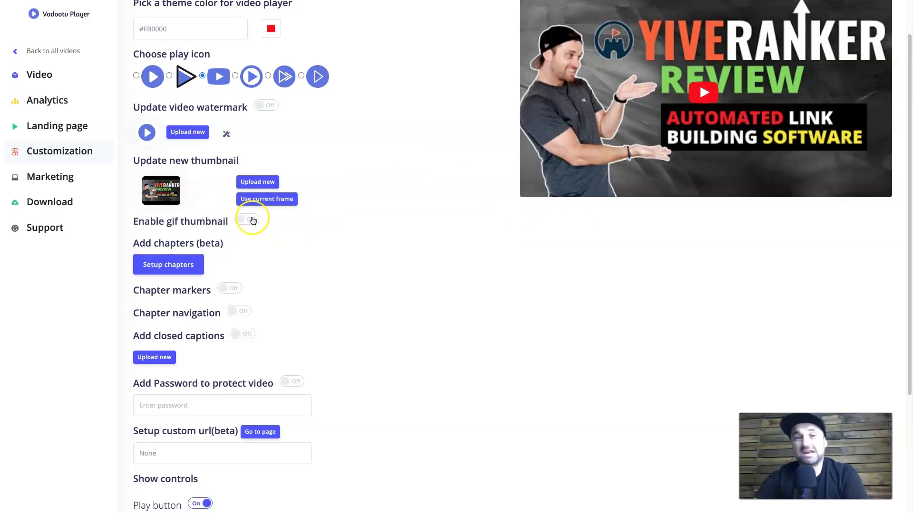
scroll(227, 266, down, 1)
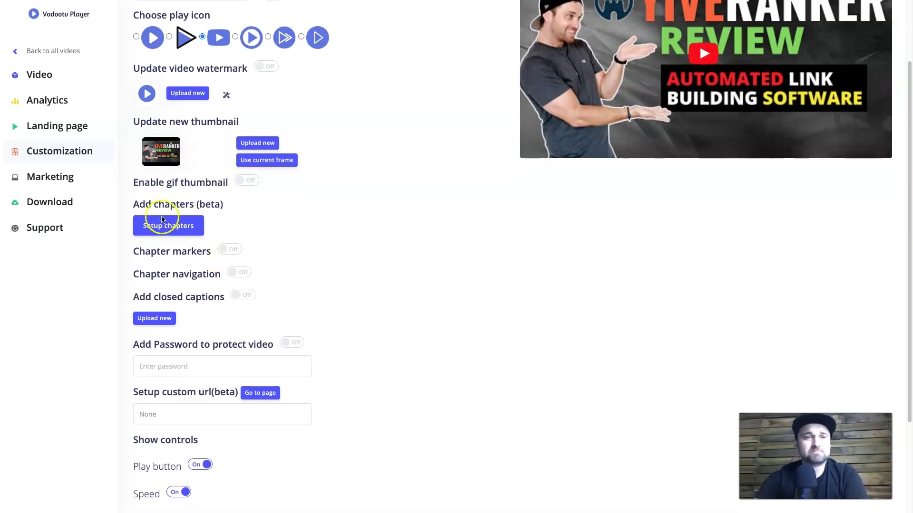
drag(196, 205, 229, 205)
click(229, 205)
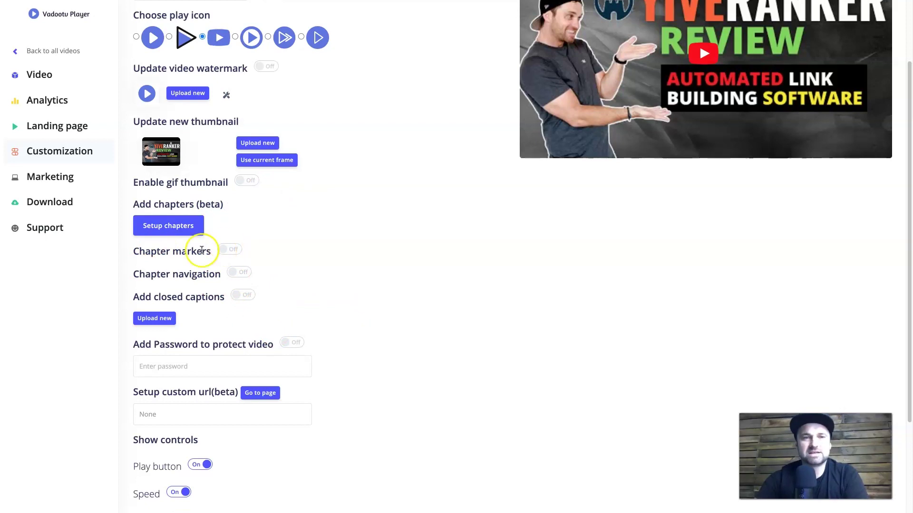
scroll(238, 298, down, 2)
click(240, 298)
scroll(306, 302, up, 2)
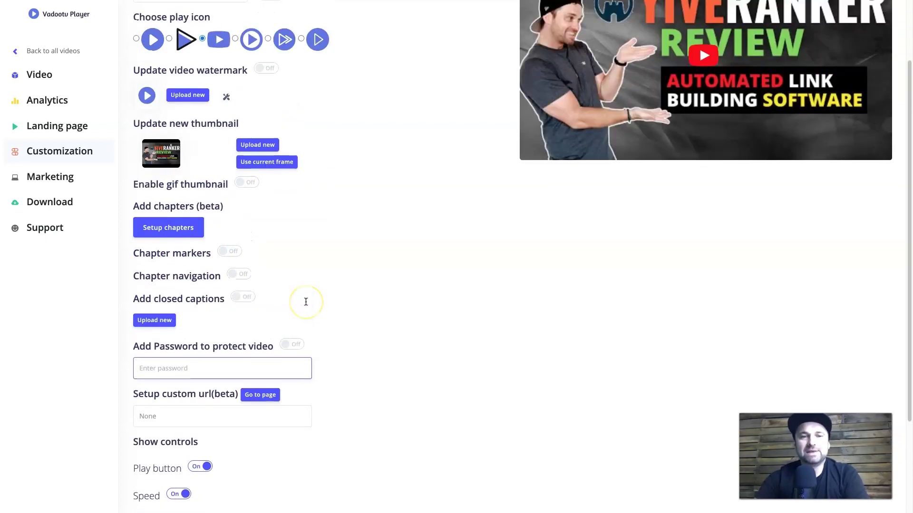
scroll(315, 279, down, 3)
scroll(314, 279, up, 3)
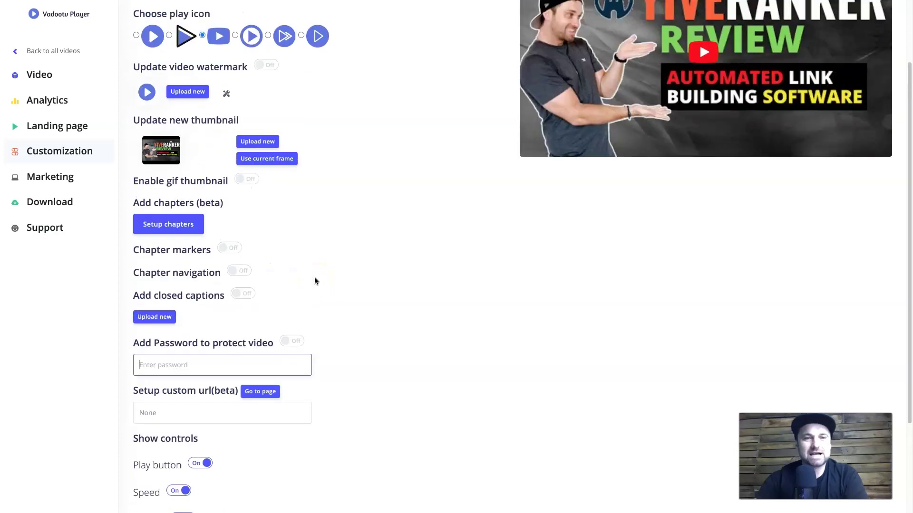
Enable password protection, save a video password, and check the player preview.
click(290, 342)
click(261, 371)
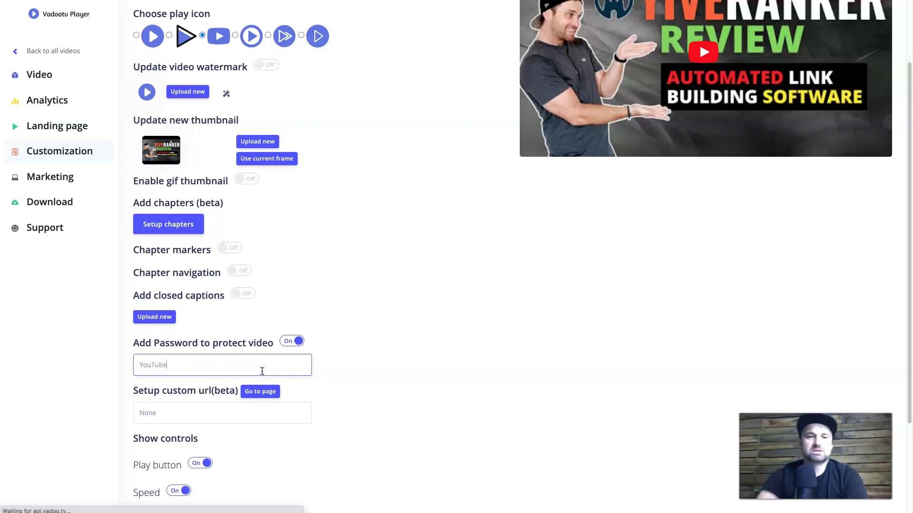
click(366, 338)
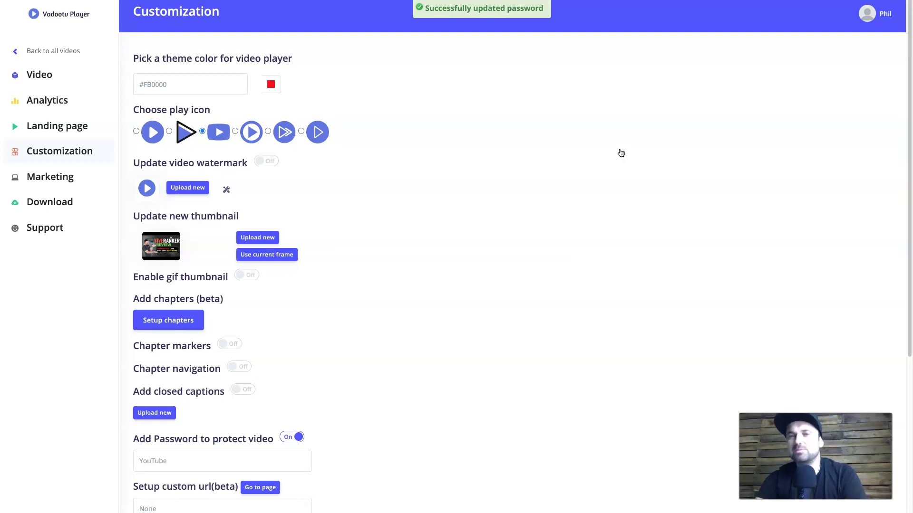
click(620, 153)
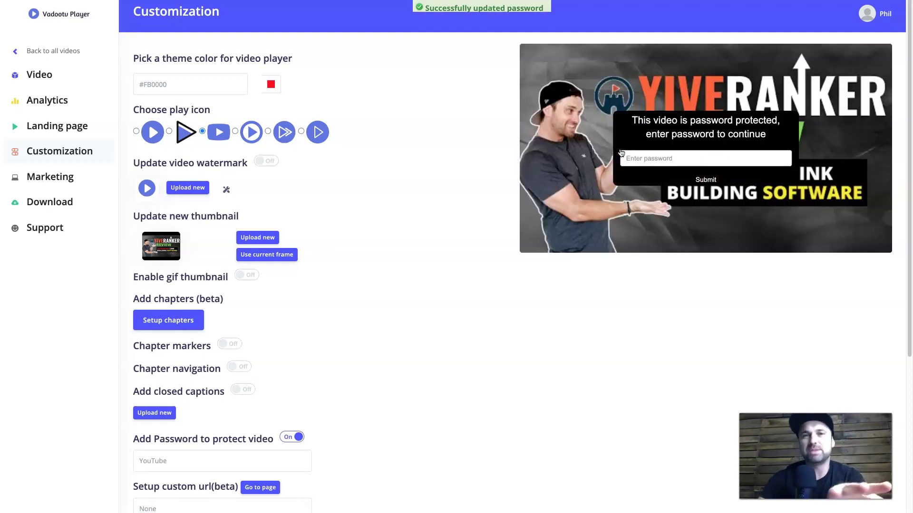
click(636, 126)
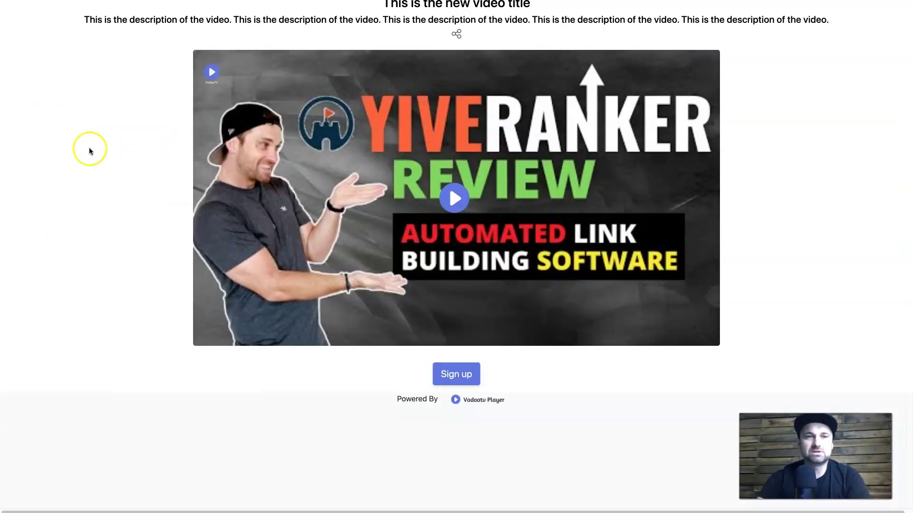
Reload the landing page and unlock the video with the saved password.
right_click(89, 149)
click(106, 174)
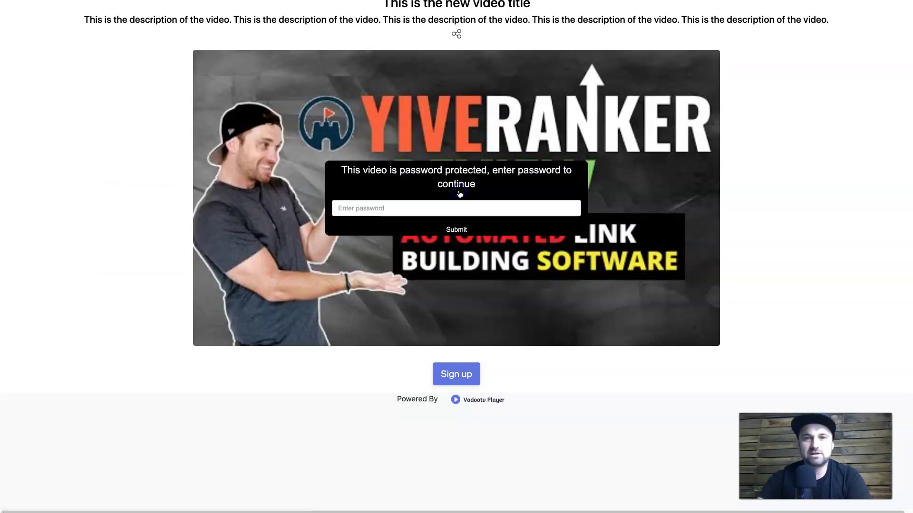
click(430, 206)
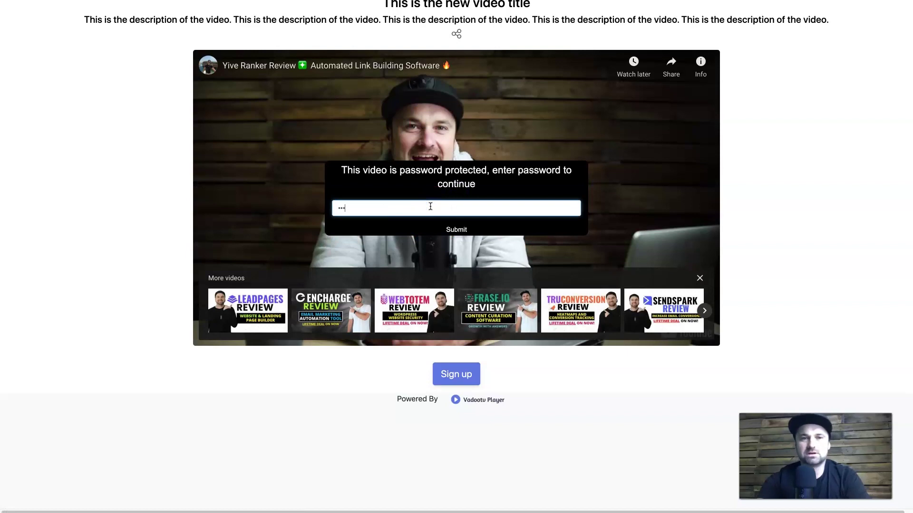
click(457, 229)
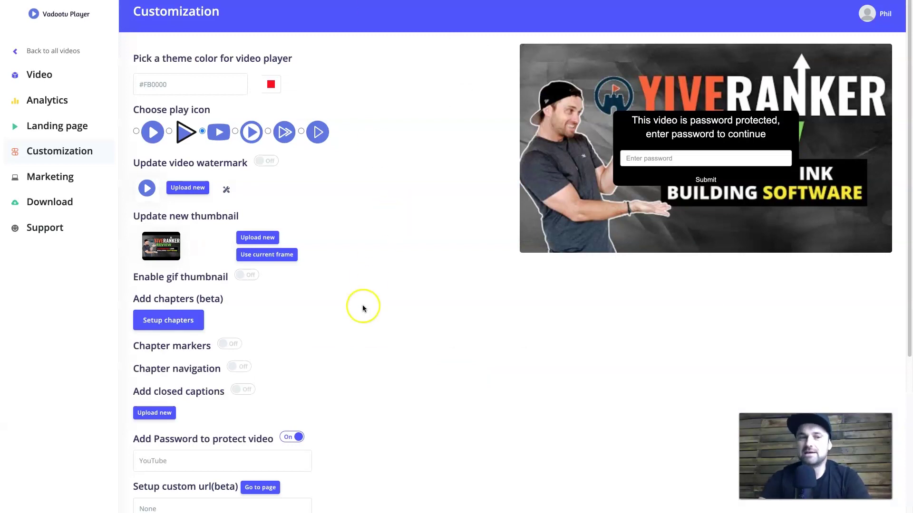
Switch the Add Password to protect video option back off.
scroll(428, 340, down, 1)
scroll(429, 340, down, 3)
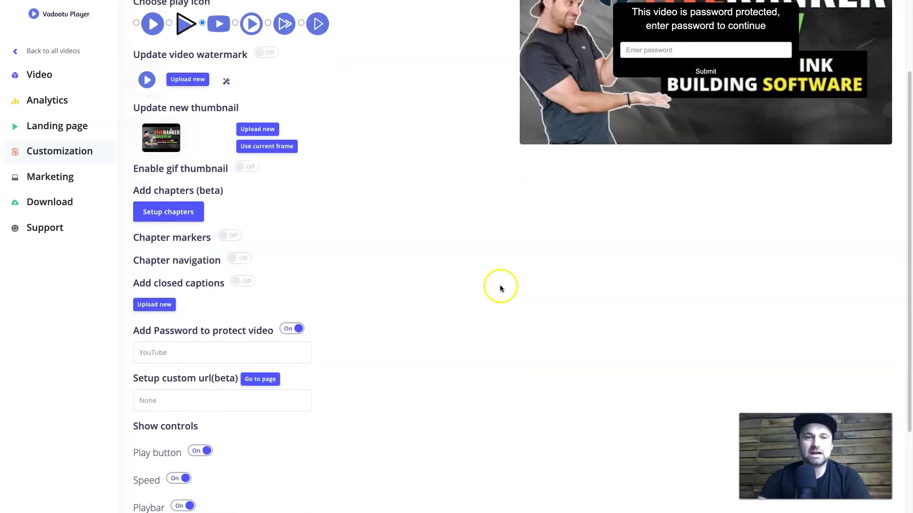
scroll(481, 227, up, 4)
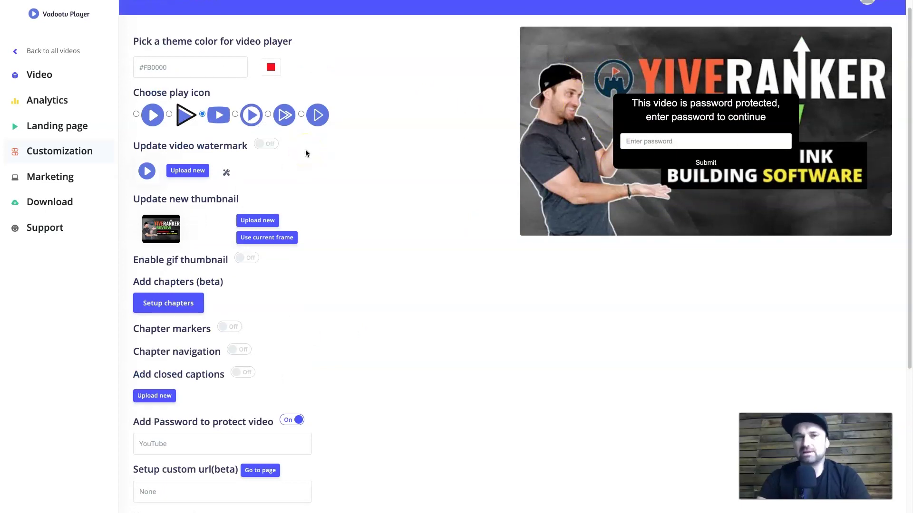
scroll(341, 204, down, 3)
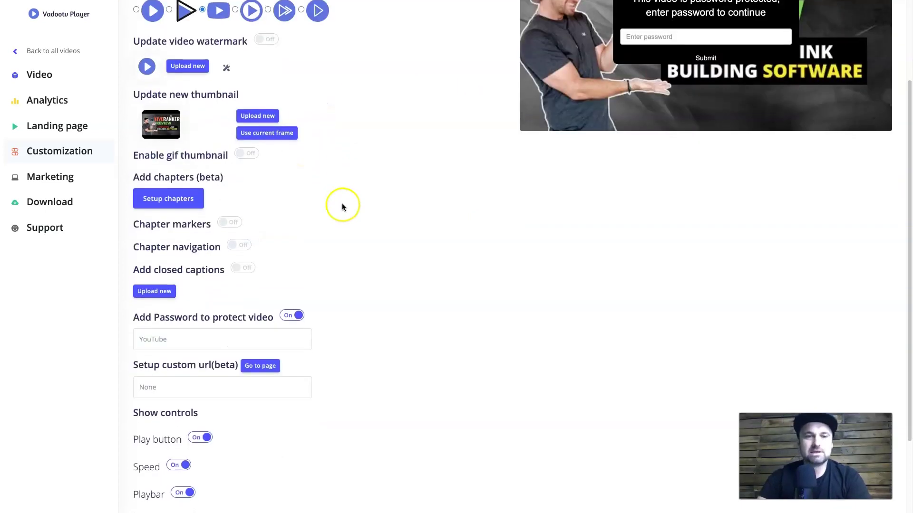
click(298, 317)
scroll(298, 319, down, 3)
click(182, 283)
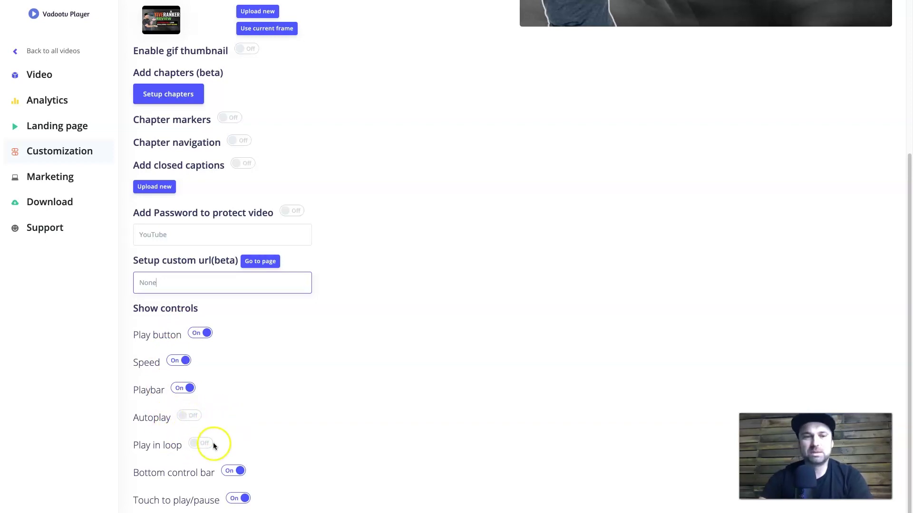
Go to the Marketing settings page from the left sidebar.
scroll(316, 407, up, 5)
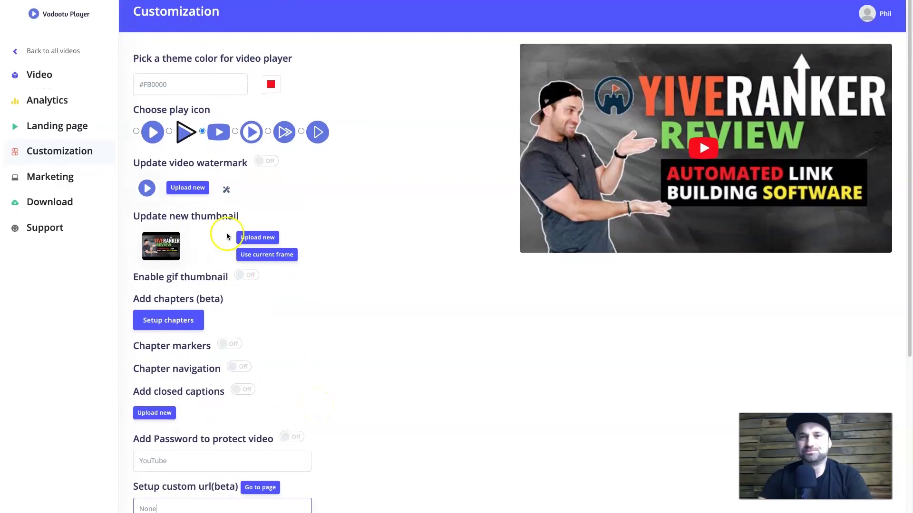
click(63, 172)
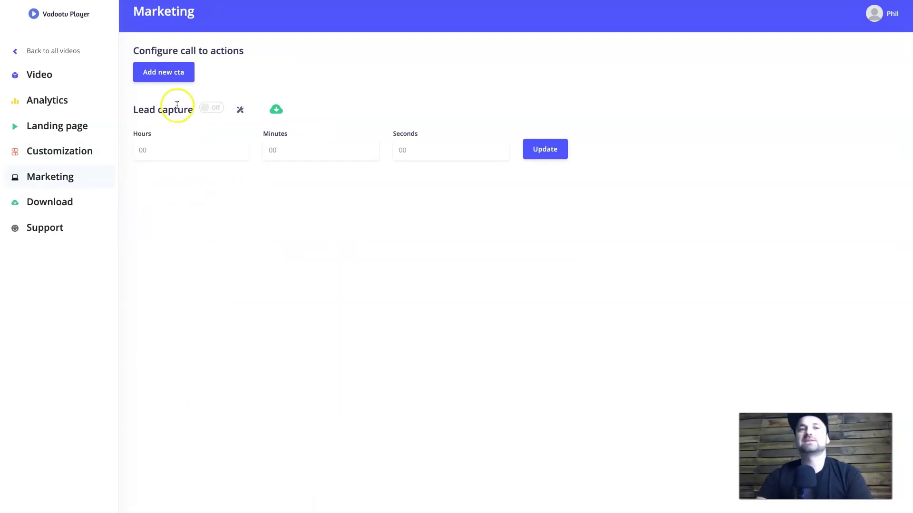
Add a 'Get Free Bonus Templates' call-to-action with its link, starting at 10 seconds.
click(172, 72)
click(415, 82)
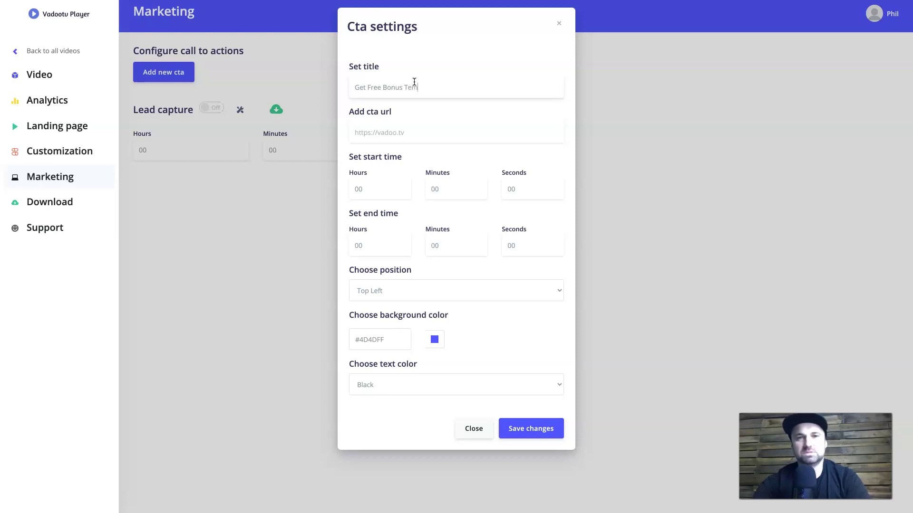
click(424, 137)
text(https://follw.me/legitmarketingreviews)
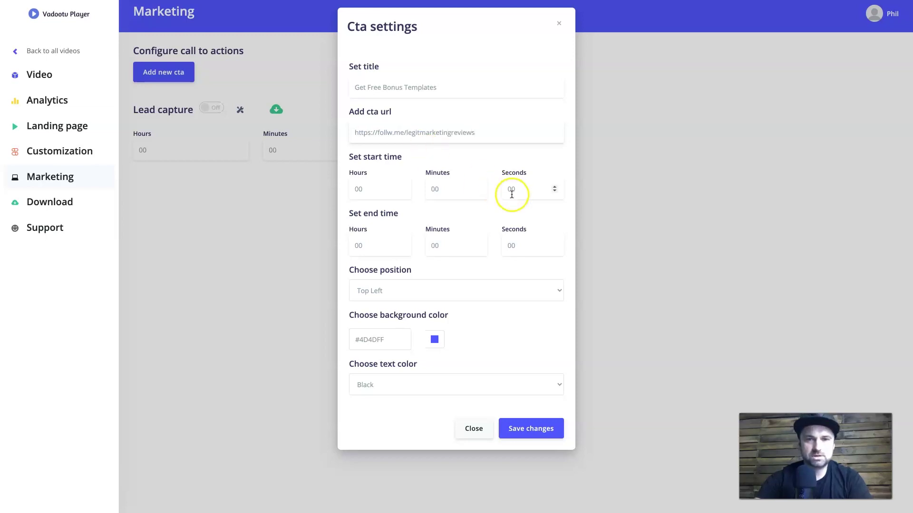
click(507, 192)
text(10)
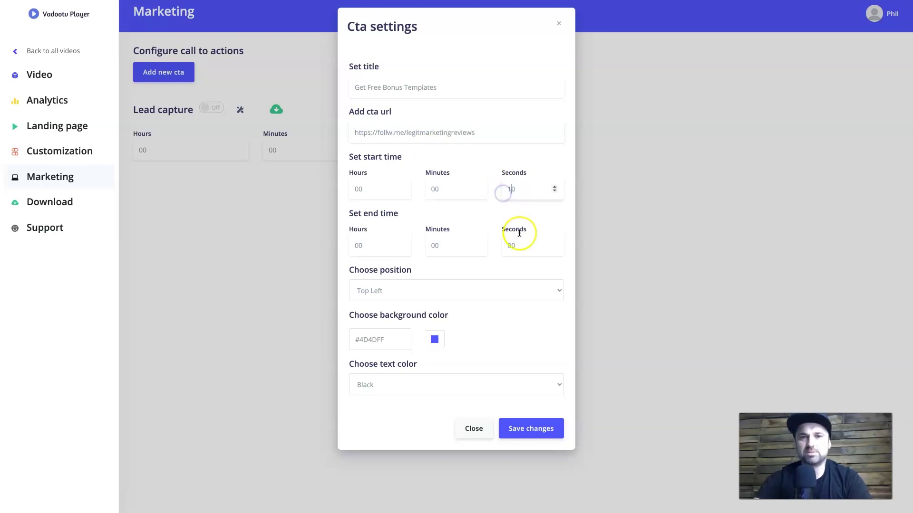
click(497, 245)
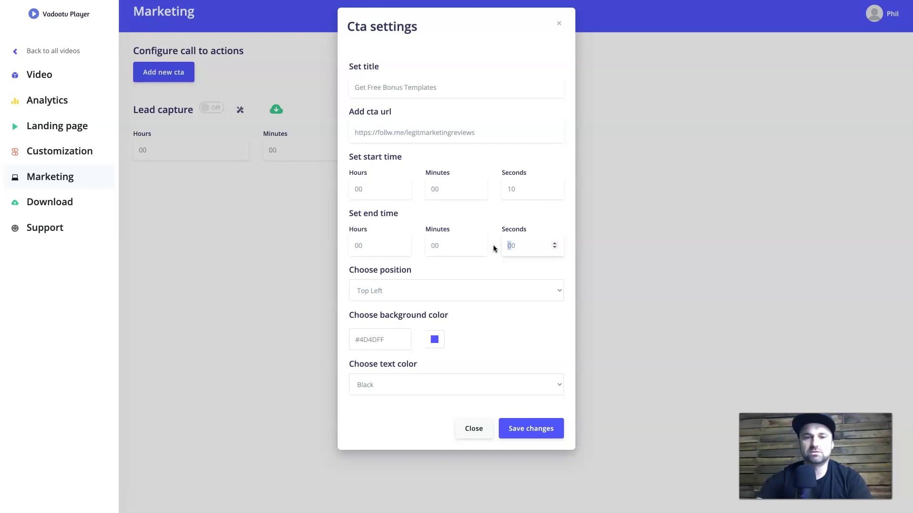
Place the CTA at Top Right with white text and save it.
click(492, 293)
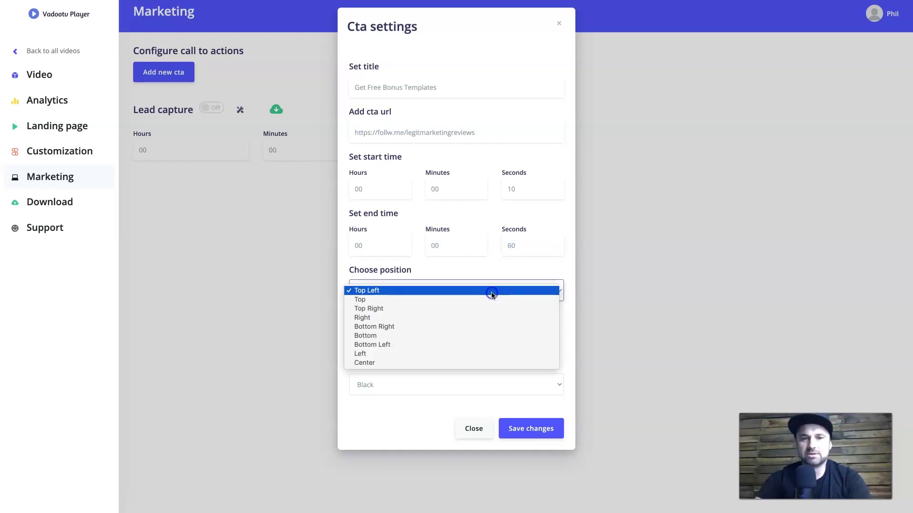
click(475, 312)
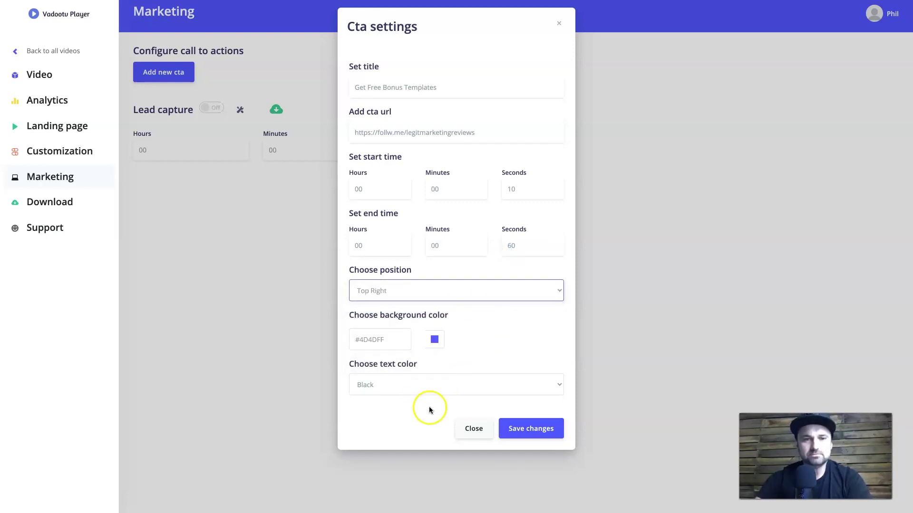
click(409, 384)
click(419, 391)
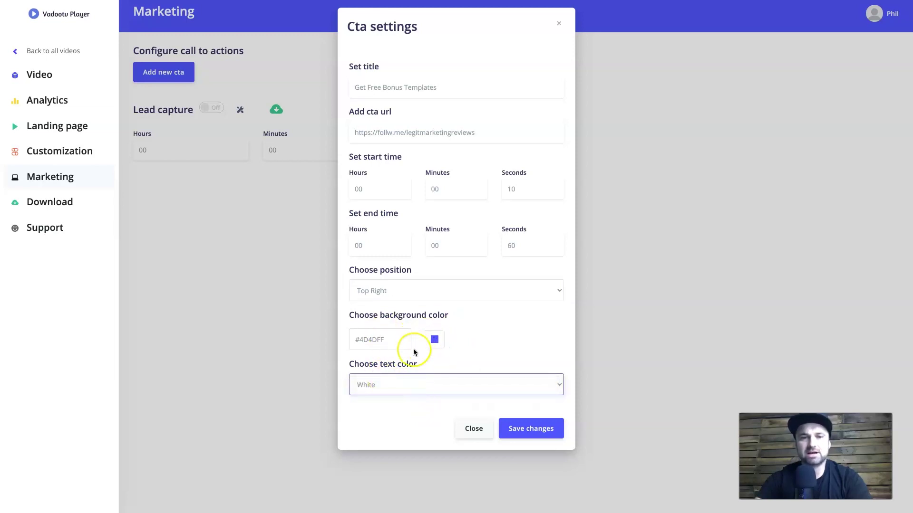
click(516, 424)
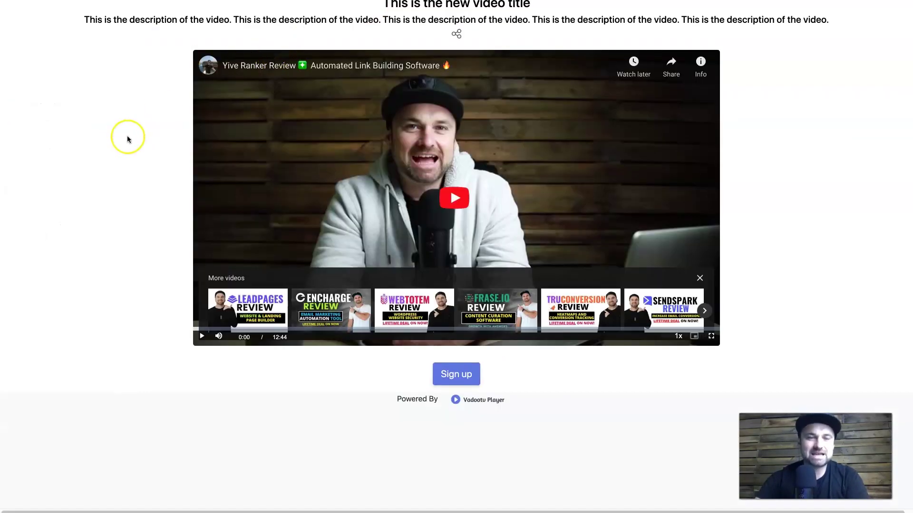
right_click(126, 136)
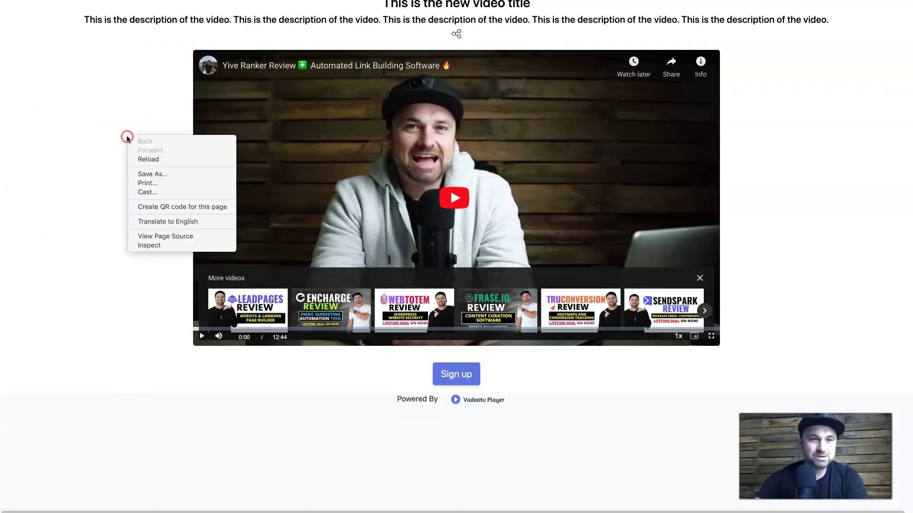
click(135, 159)
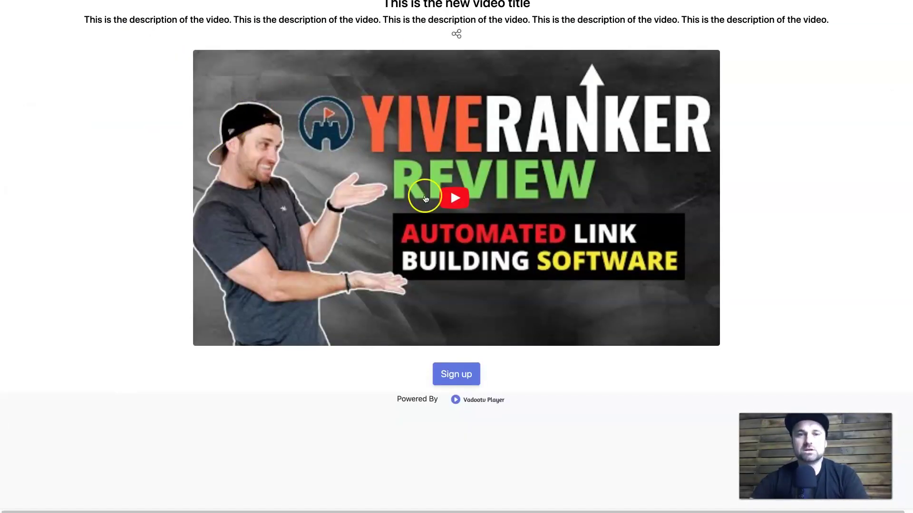
click(440, 200)
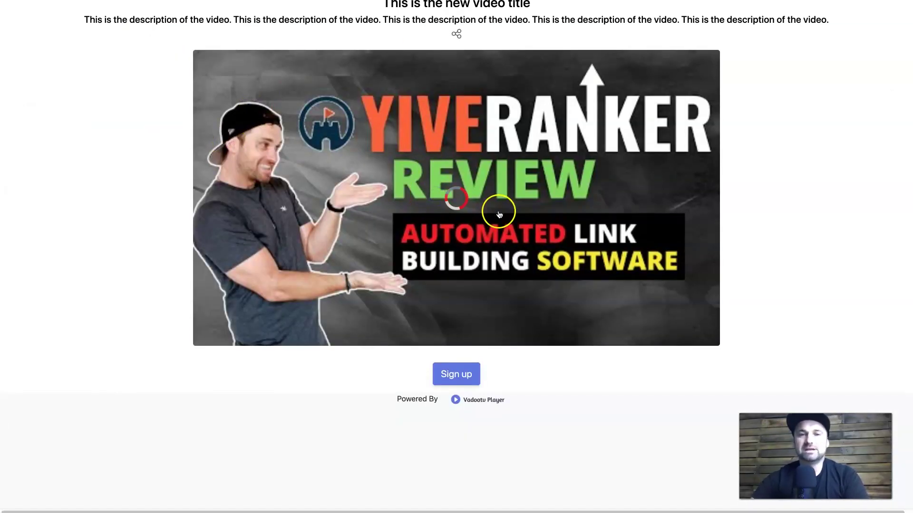
key(XF86AudioMute)
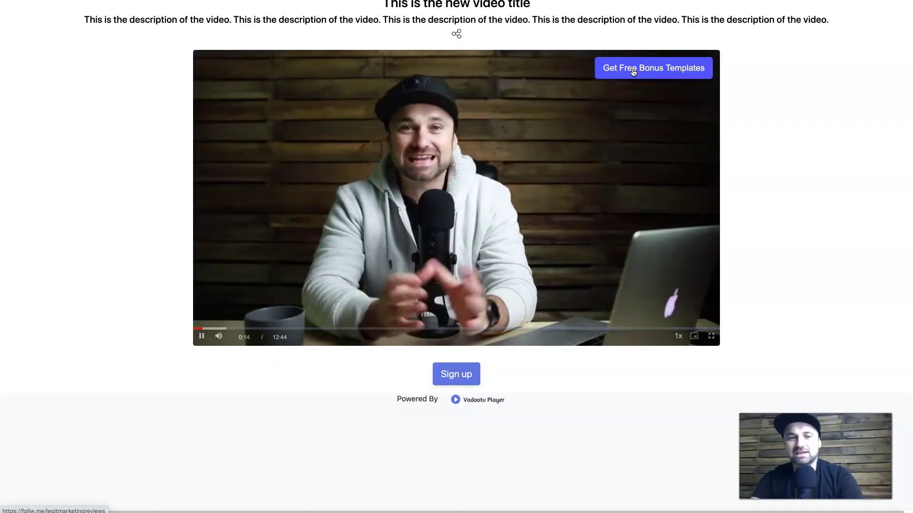
click(645, 69)
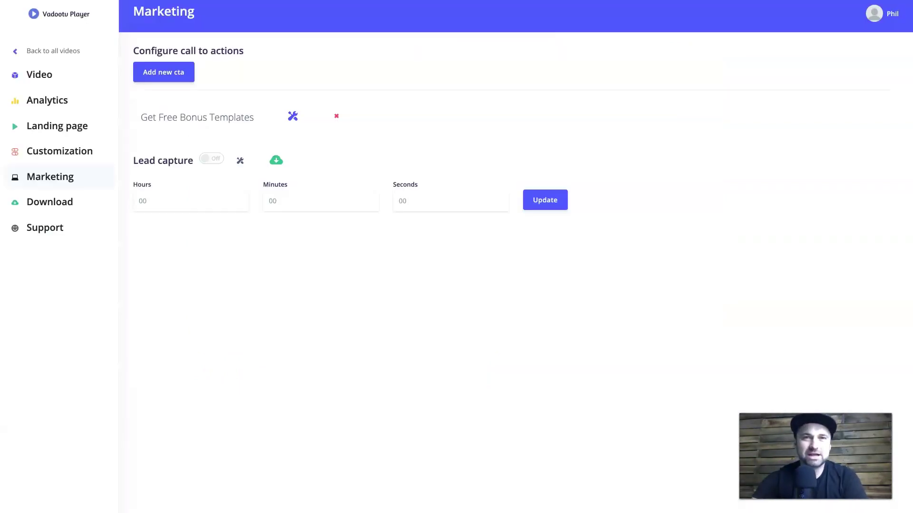
click(172, 75)
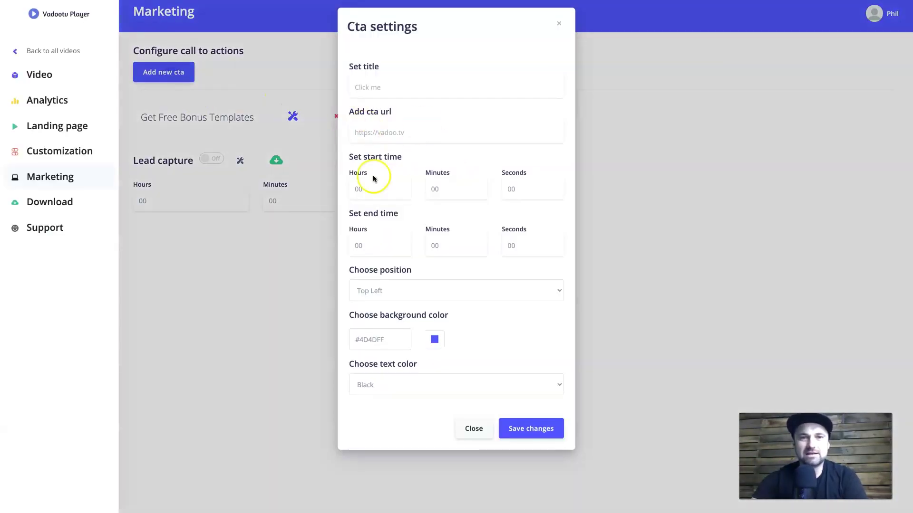
click(559, 23)
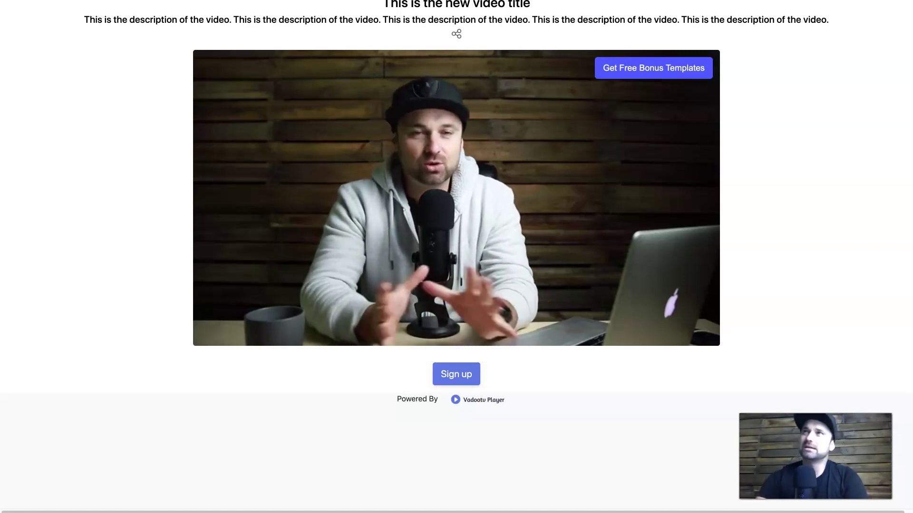
mouse_move(204, 88)
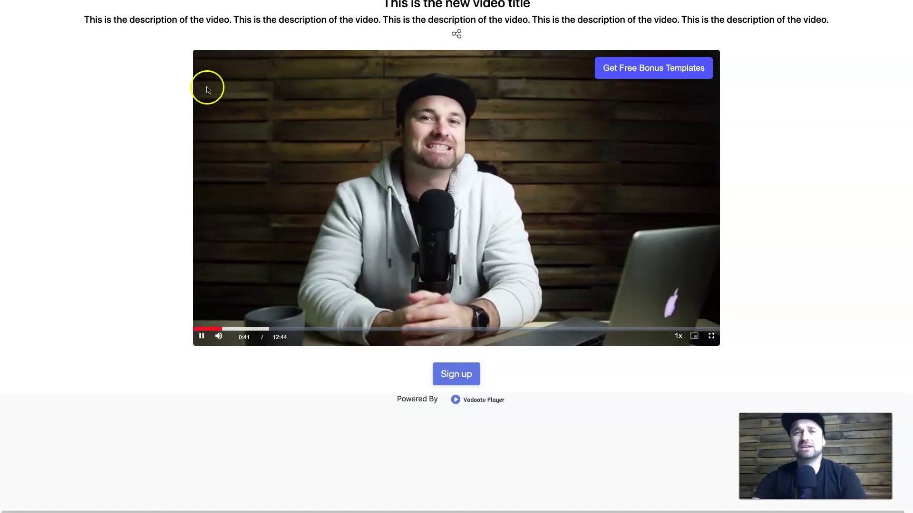
click(201, 335)
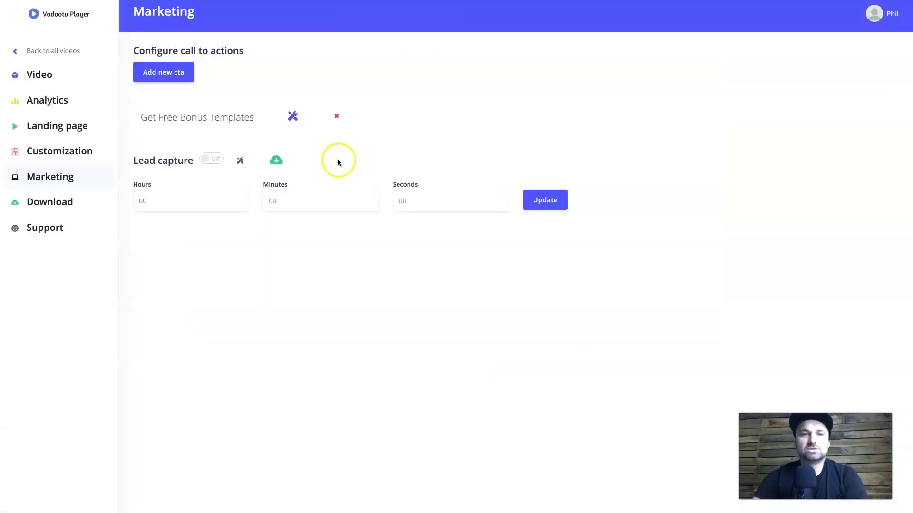
Enable lead capture at 10 seconds, save, and reload the landing page to preview.
click(208, 161)
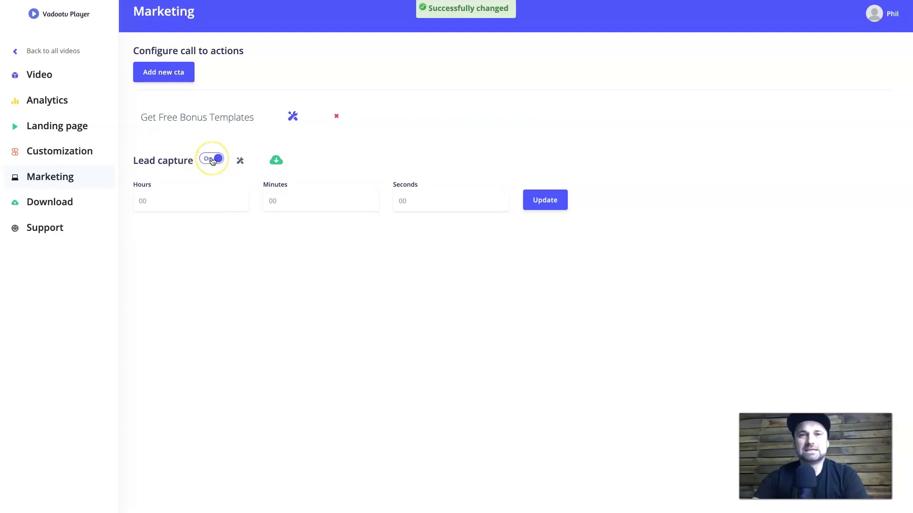
click(236, 202)
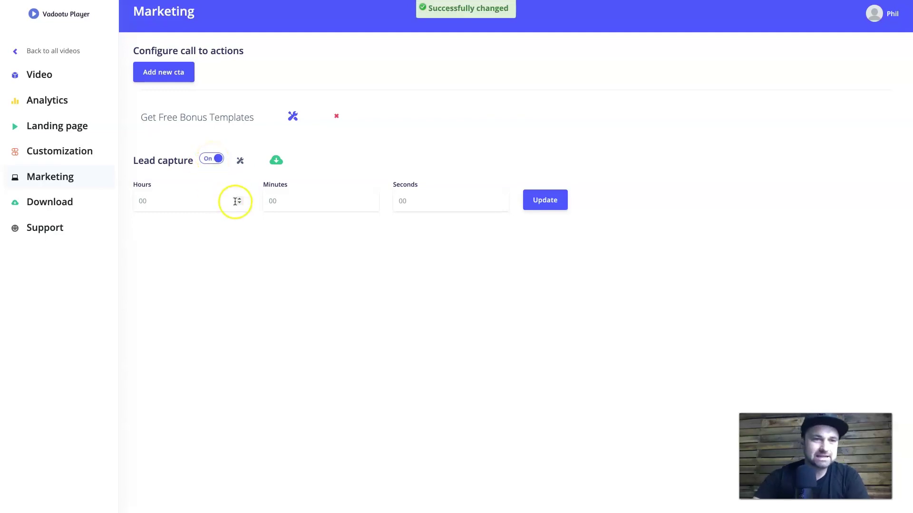
click(399, 203)
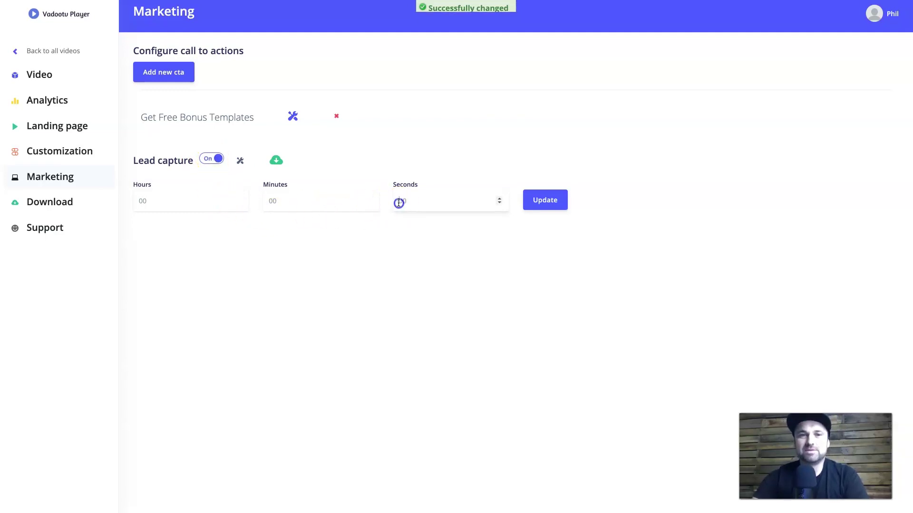
click(546, 199)
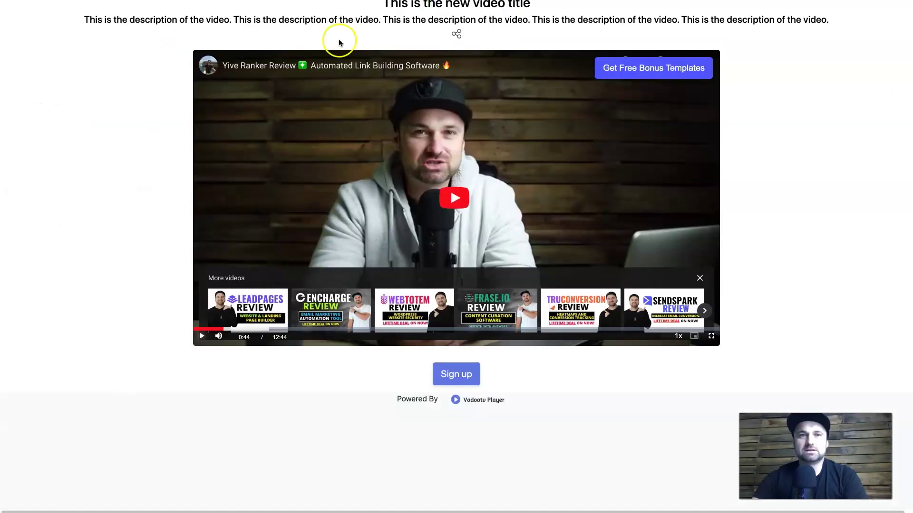
right_click(119, 147)
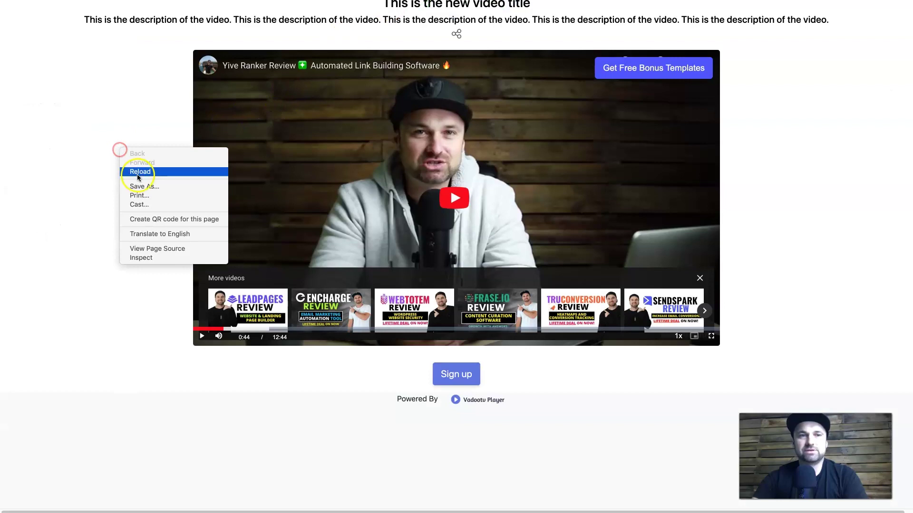
click(137, 173)
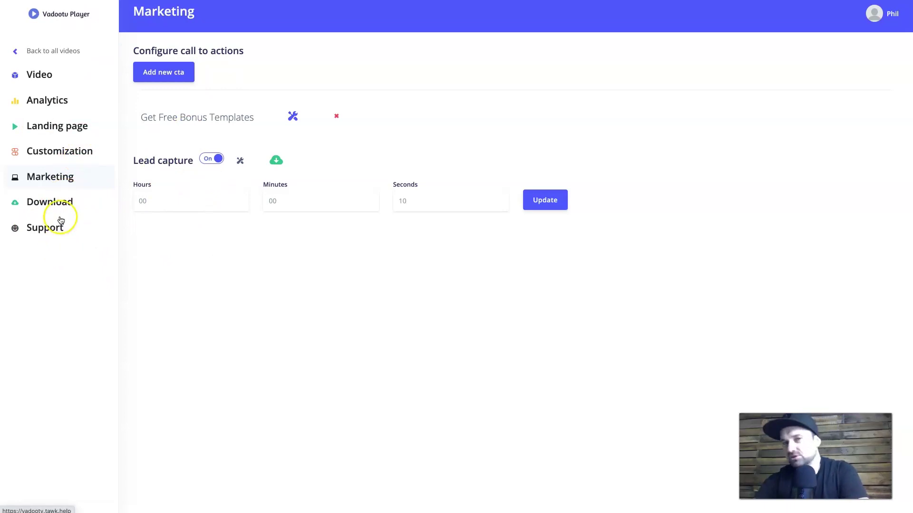
Copy the Leadpages Review.mp4 embed code from its Share & Embed options.
click(43, 51)
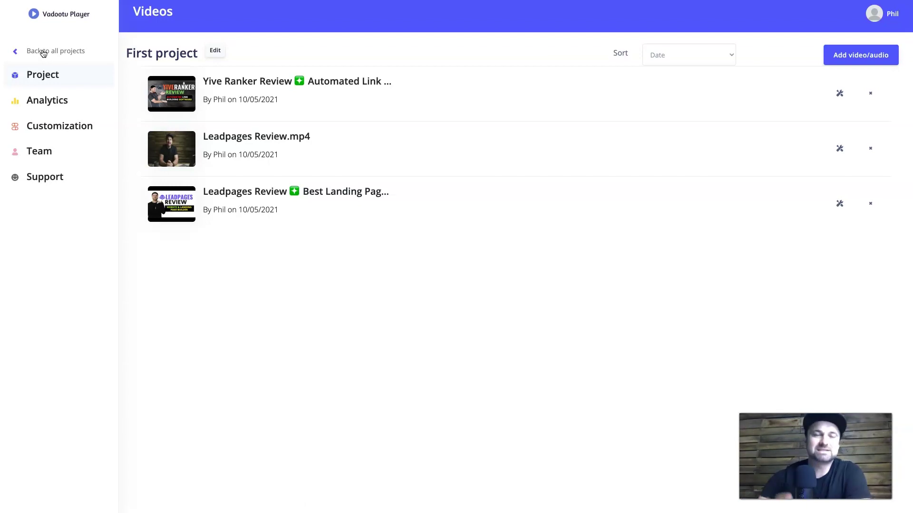
click(270, 141)
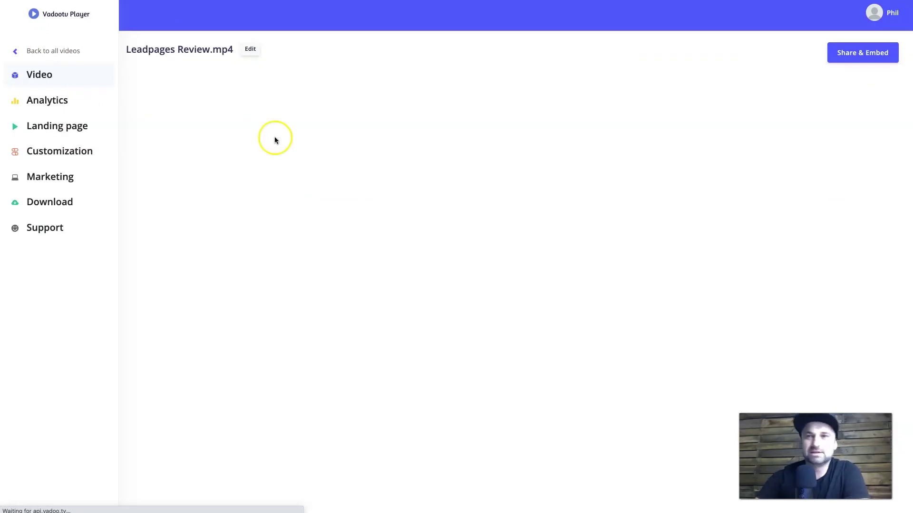
click(871, 56)
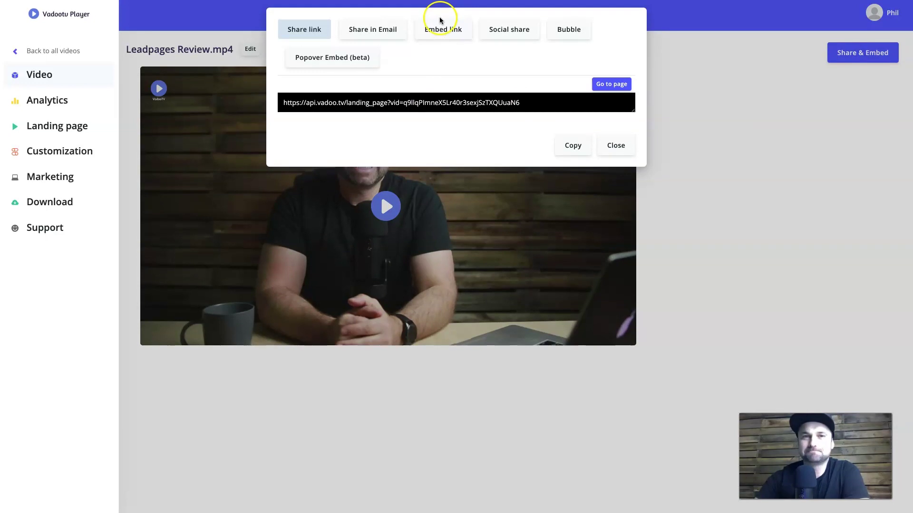
click(440, 20)
drag(360, 142, 280, 87)
right_click(303, 87)
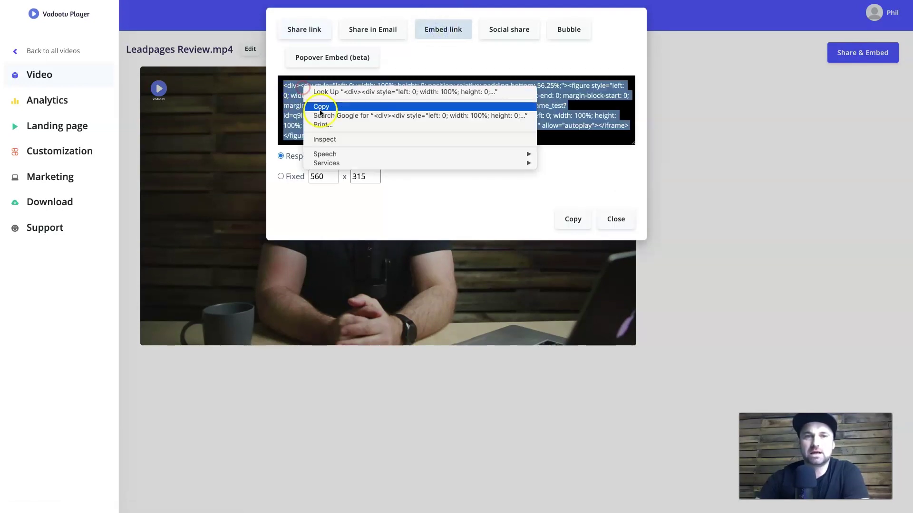
click(316, 106)
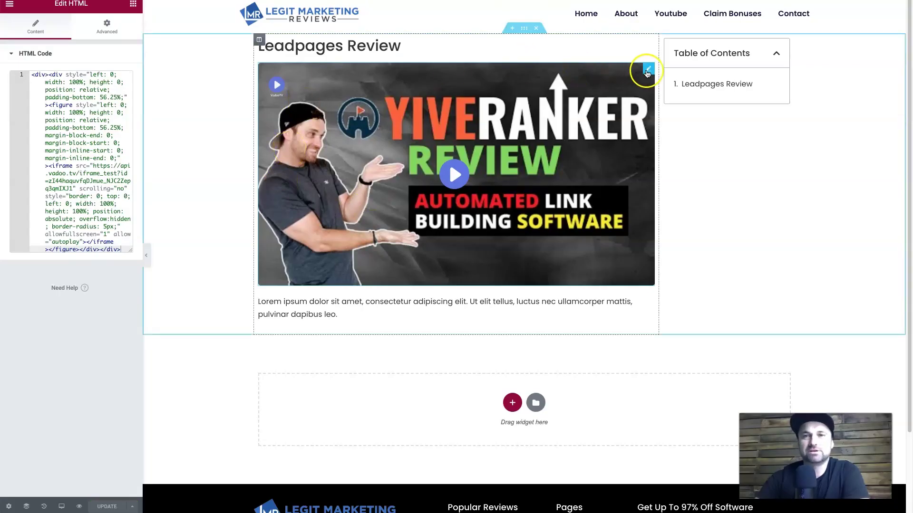
Replace the video widget's HTML code with the copied Leadpages Review embed code.
right_click(644, 72)
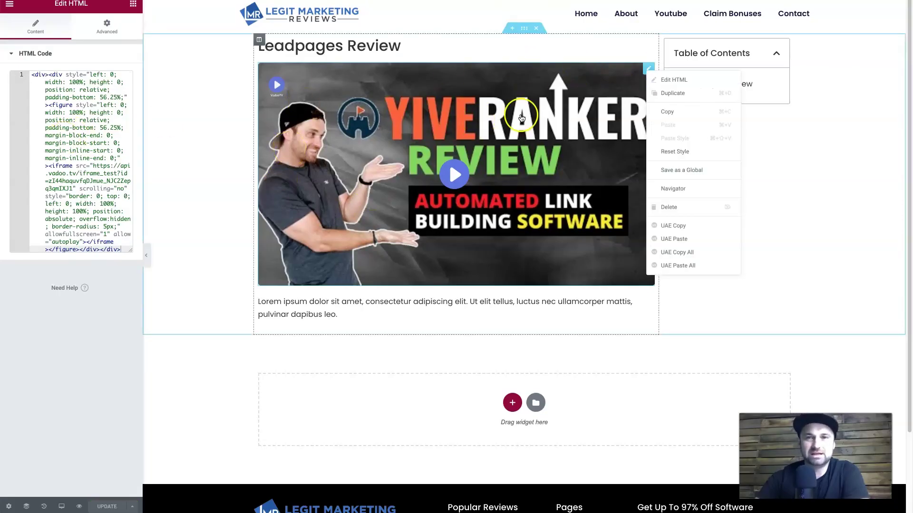
click(672, 79)
click(59, 145)
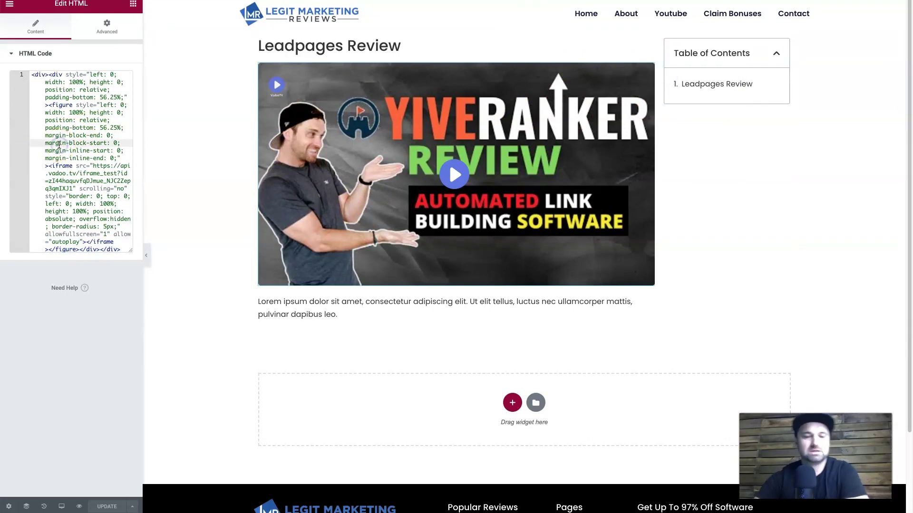
key(ctrl+a)
key(ctrl+v)
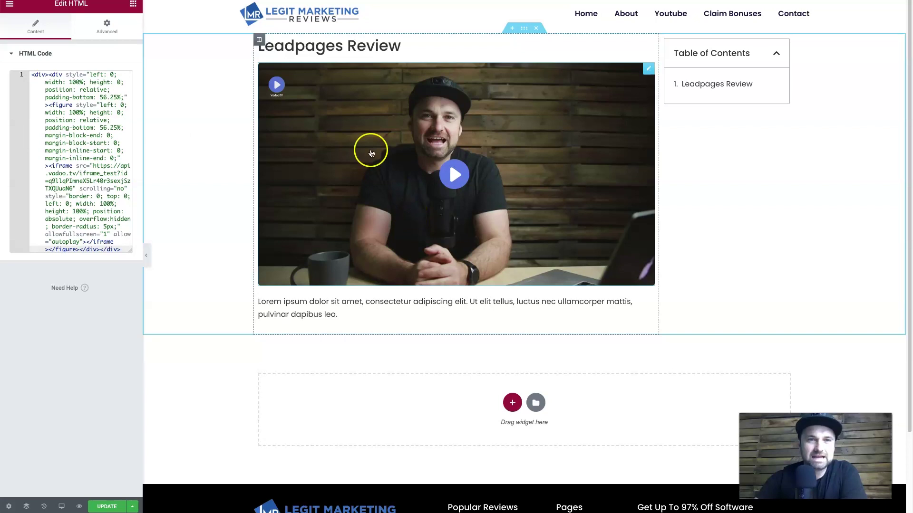
Play the embedded Leadpages Review video briefly, then pause it.
click(454, 175)
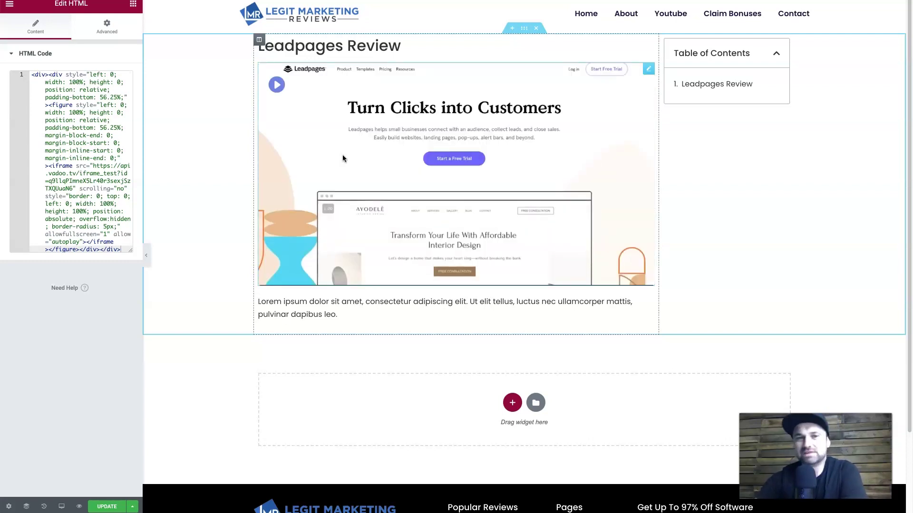
click(328, 308)
click(266, 275)
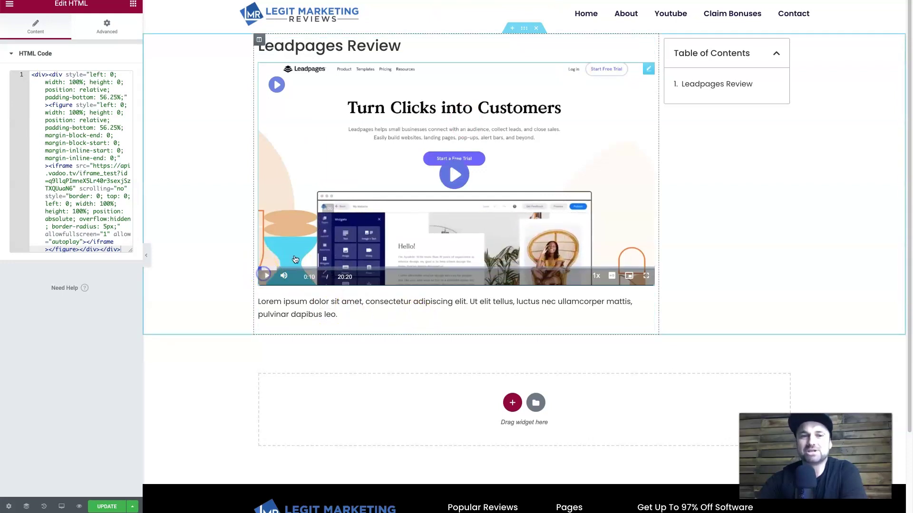